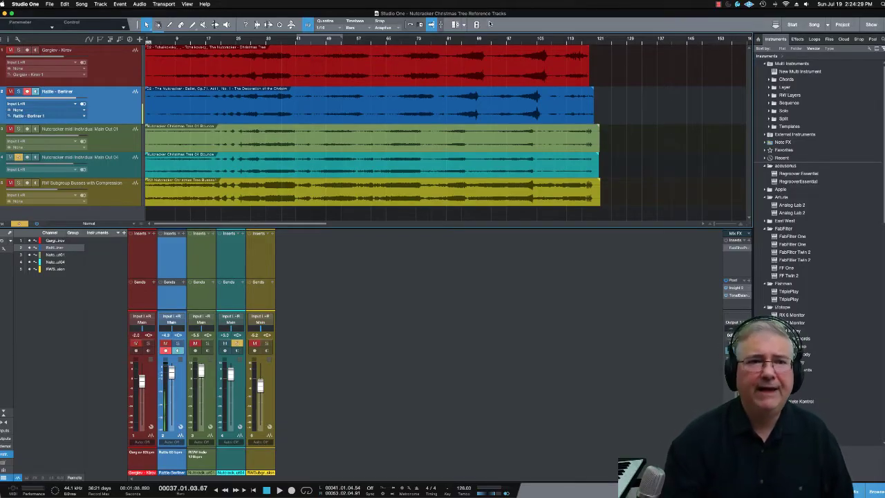
Step: Compare the Gergiev - Kirov and Rattle - Berliner references, finishing on Gergiev - Kirov
click(111, 84)
click(119, 111)
click(114, 72)
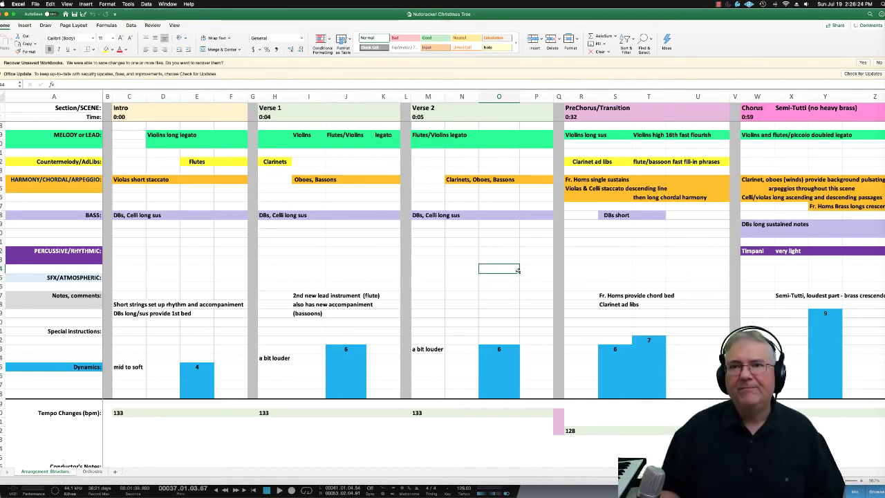
Step: Point out the Verse 1 and Verse 2 arrangement cells, including their empty Percussive cells
click(362, 257)
click(463, 240)
click(499, 251)
click(469, 240)
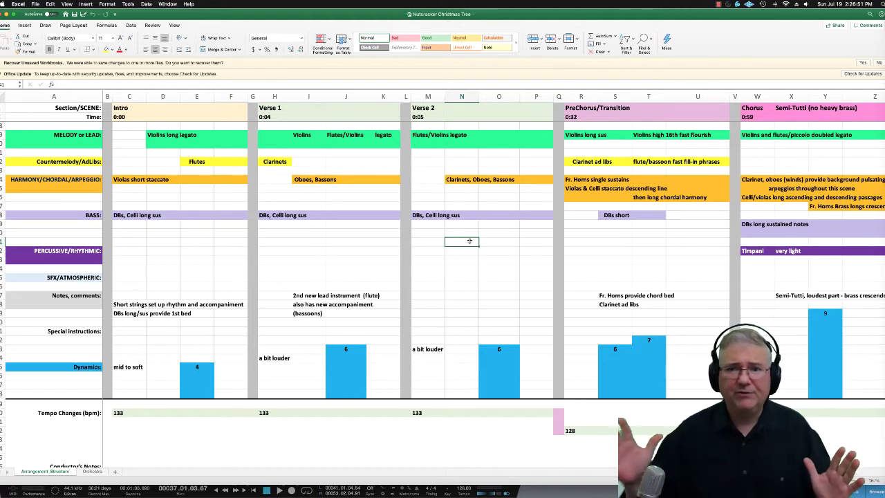
click(349, 251)
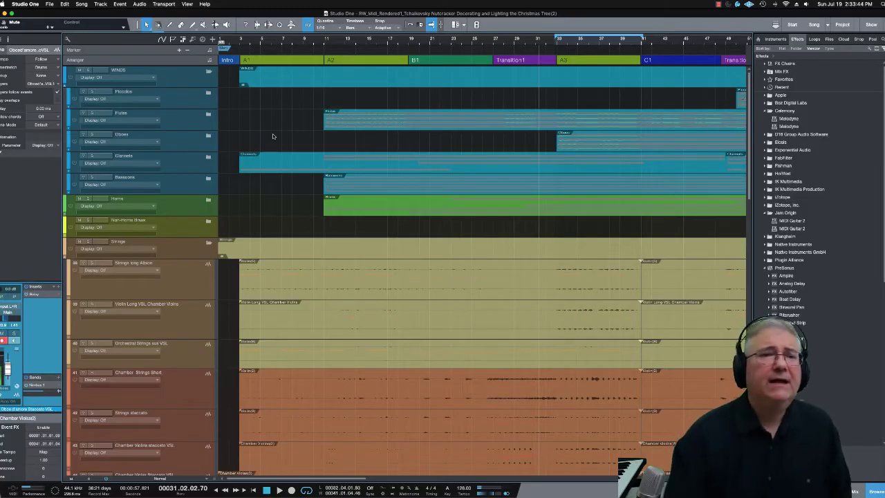
Step: Collapse the Strings folder track to hide its sub-tracks
scroll(204, 155, down, 1)
scroll(206, 158, up, 1)
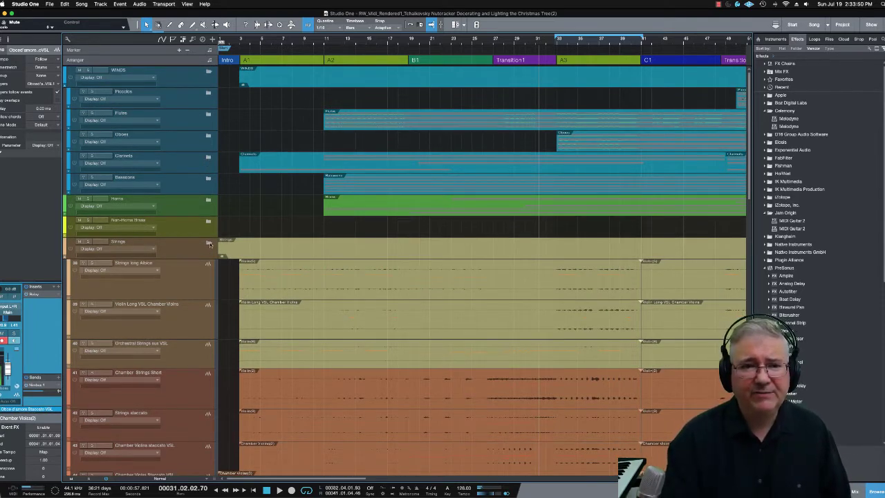
click(208, 243)
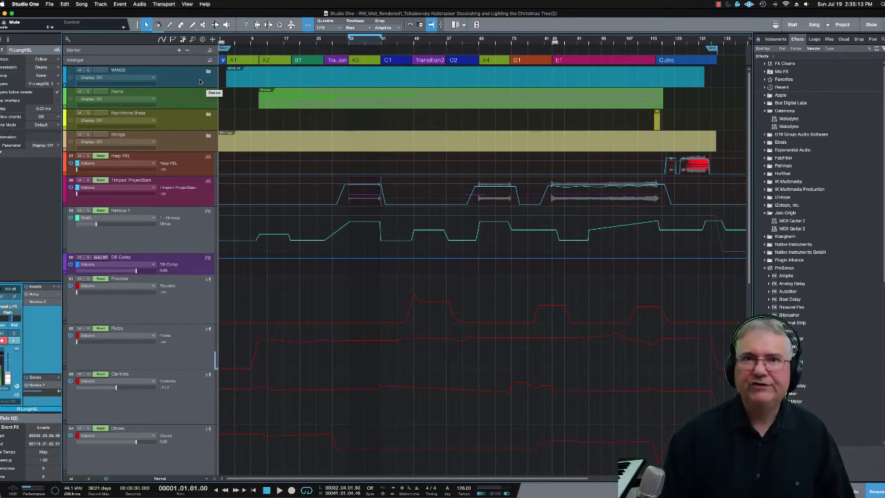
click(203, 77)
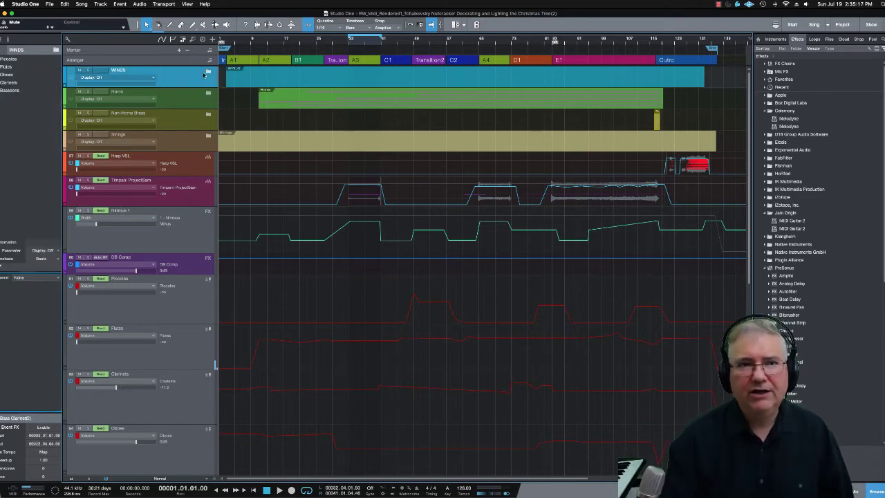
click(194, 102)
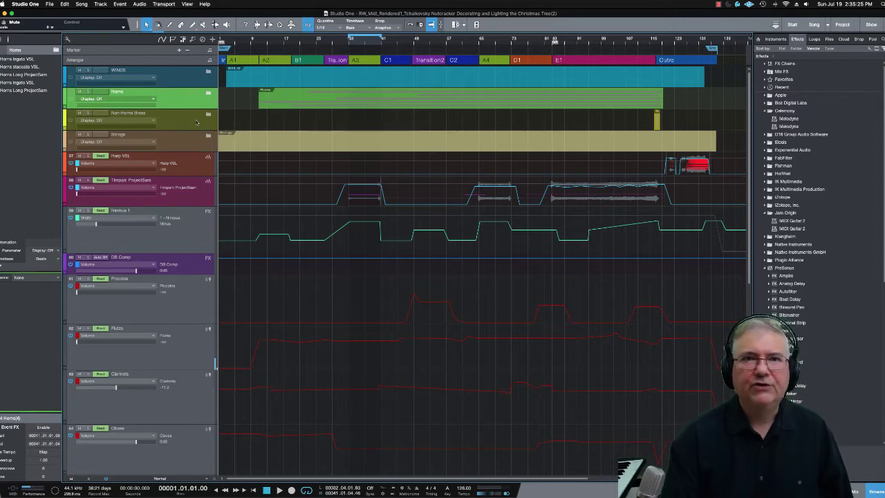
click(196, 123)
click(200, 82)
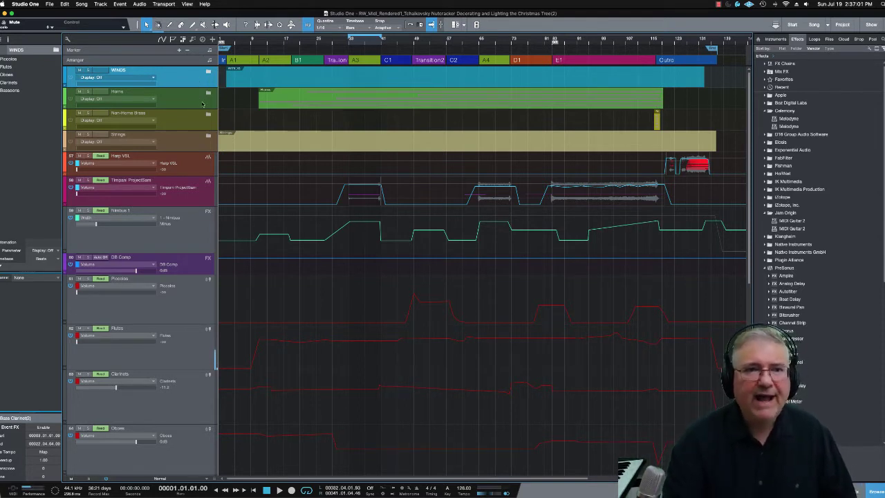
click(204, 104)
click(198, 76)
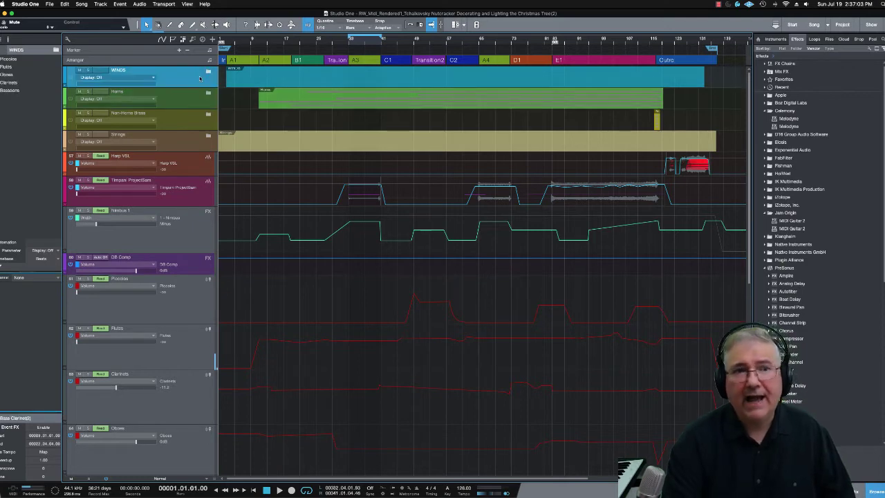
click(199, 101)
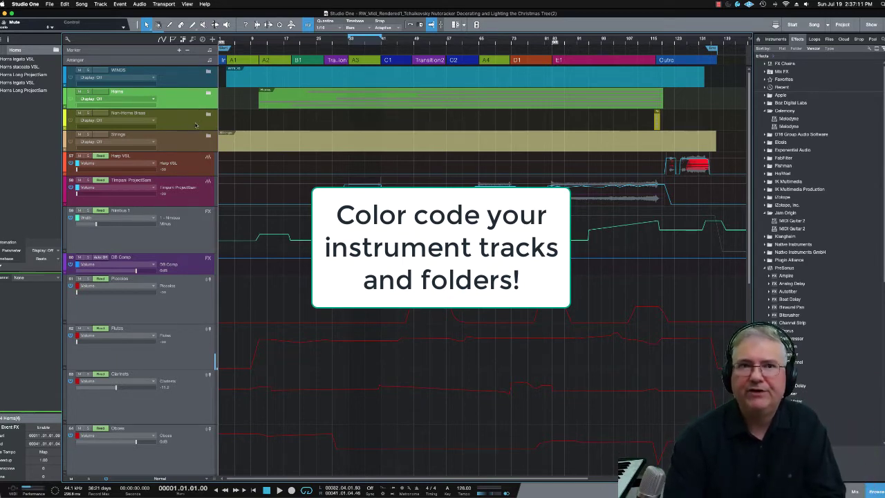
click(196, 124)
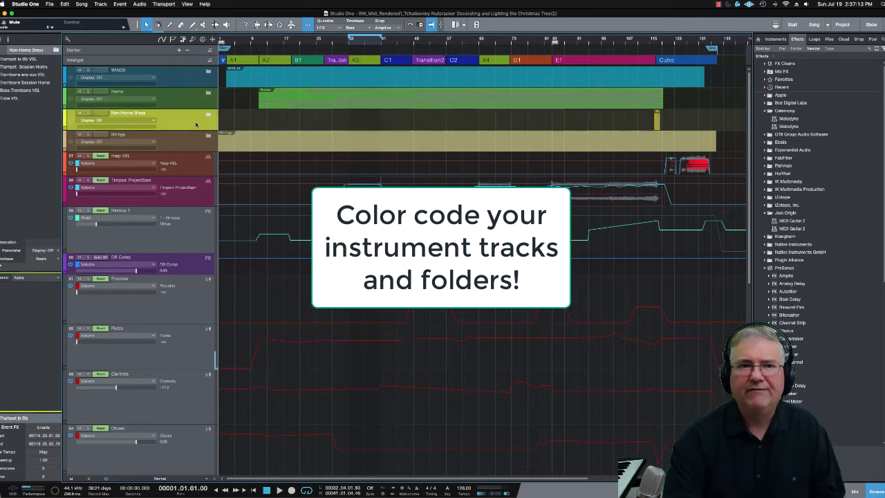
click(208, 115)
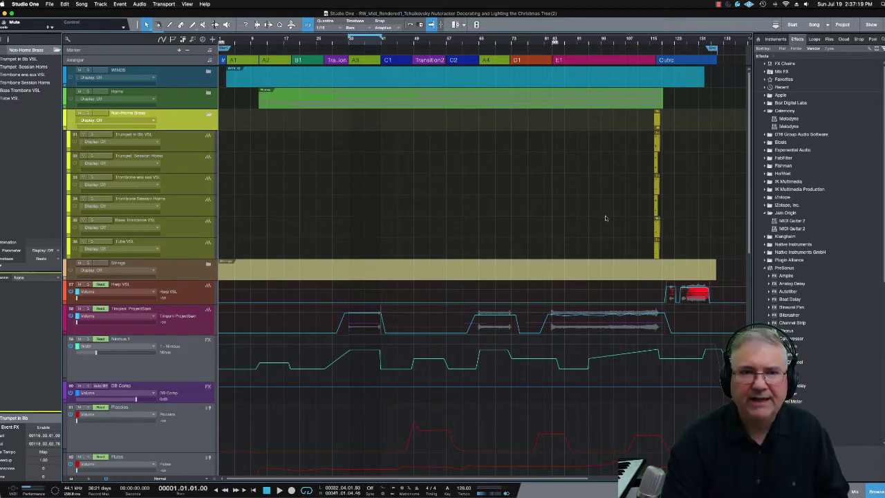
click(208, 112)
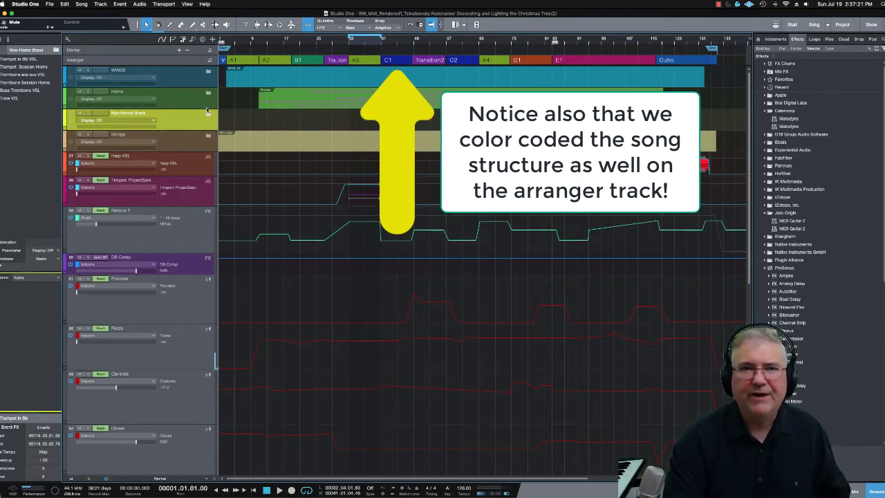
click(202, 107)
click(201, 106)
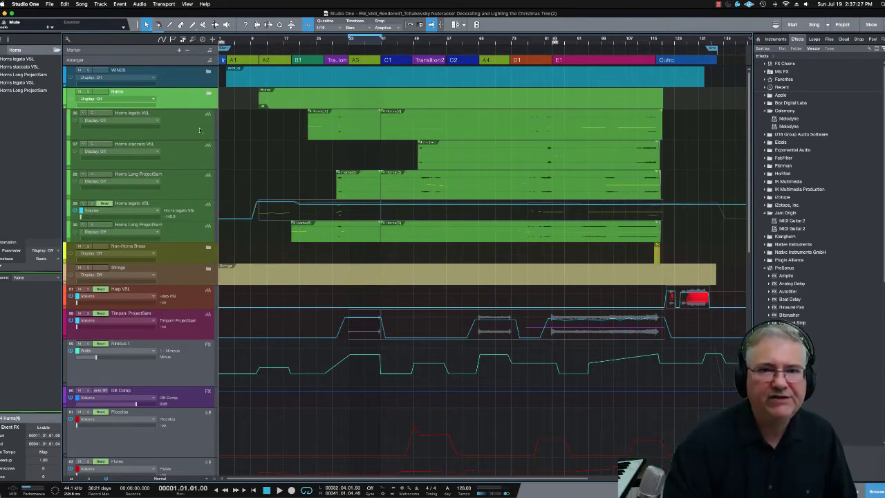
click(208, 93)
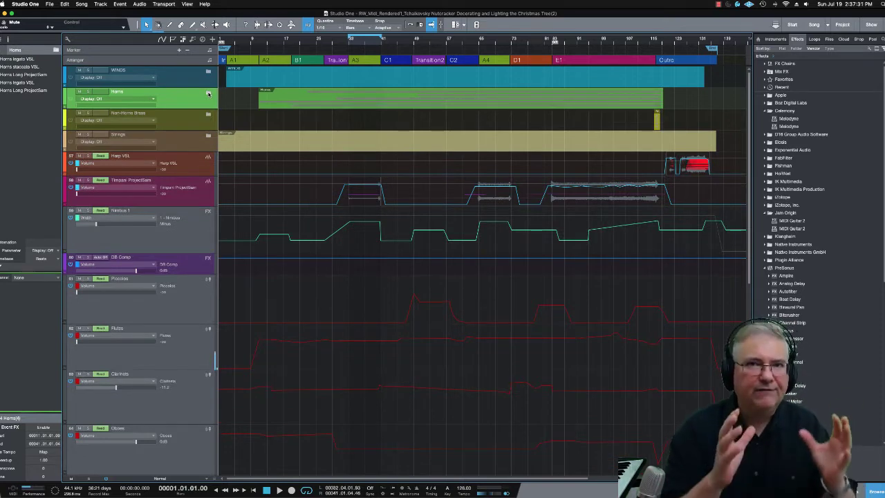
Step: Expand the Strings folder, then the DBs folder below it to reveal the double bass tracks
click(205, 134)
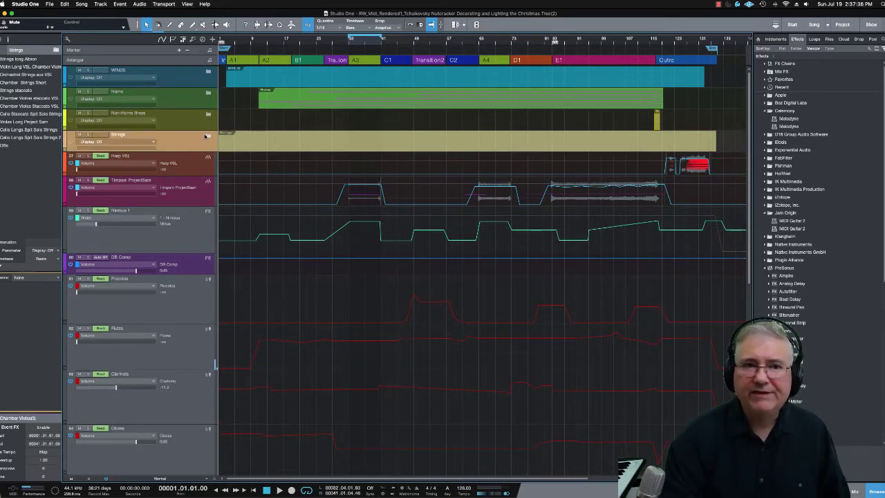
click(207, 136)
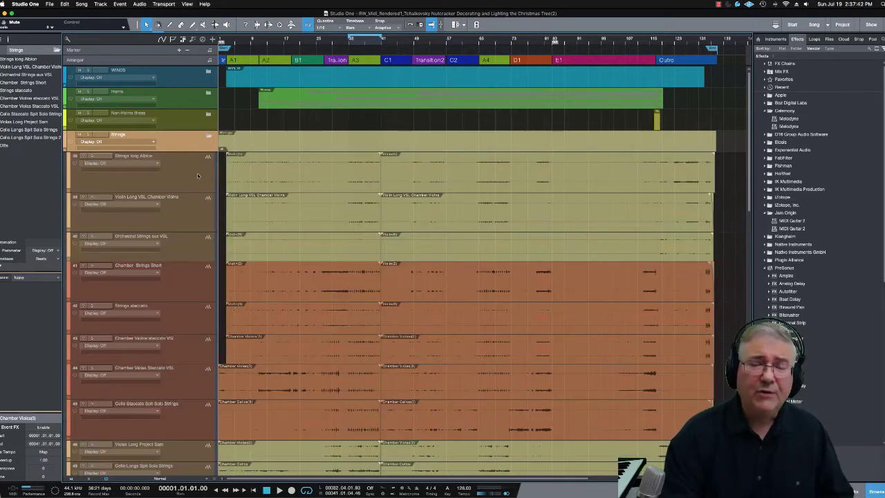
scroll(196, 220, down, 1)
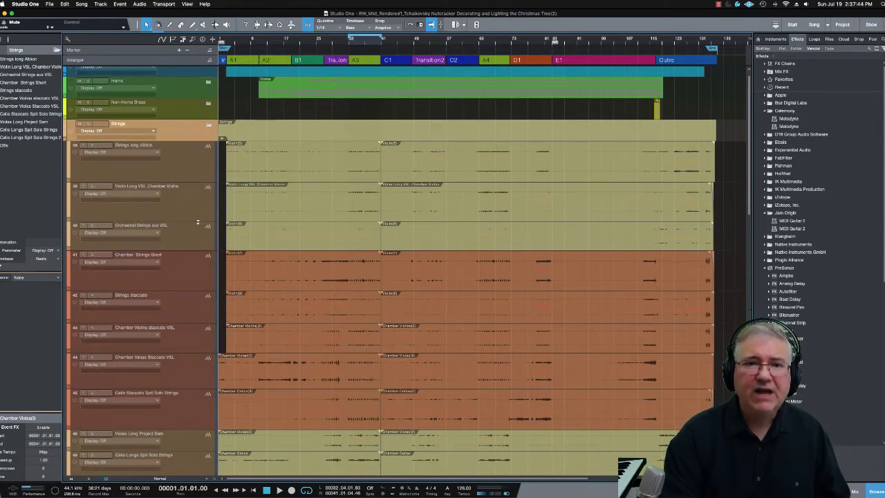
scroll(198, 221, up, 1)
scroll(198, 221, down, 1)
scroll(198, 221, down, 5)
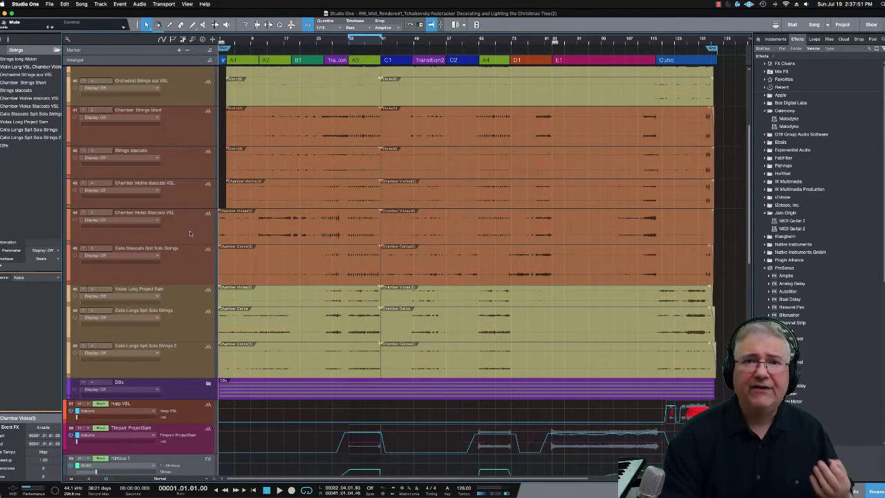
scroll(191, 248, down, 4)
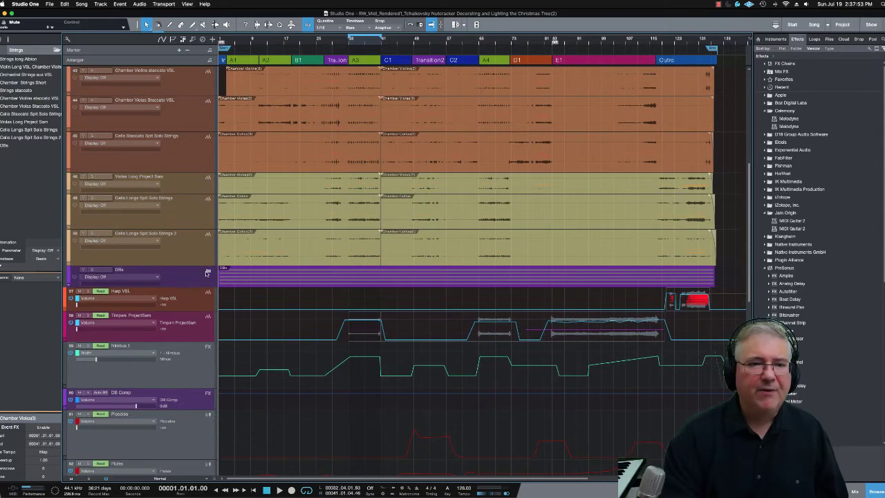
click(208, 273)
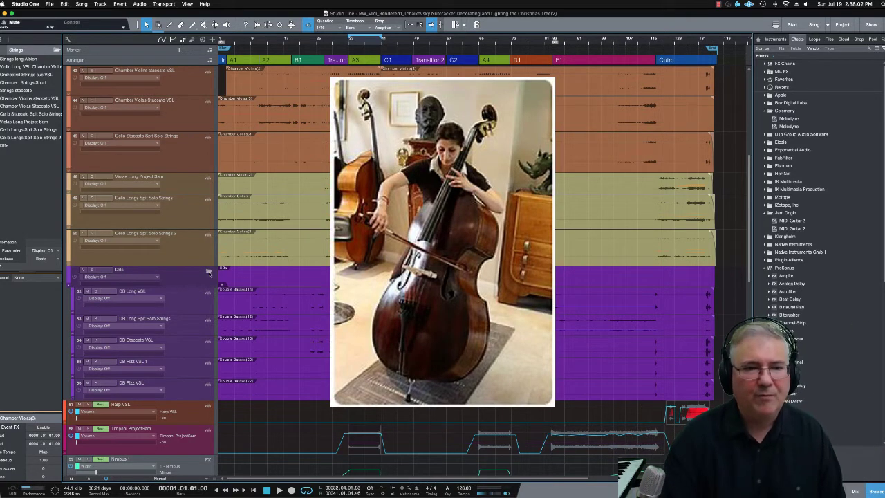
Step: Collapse the DBs folder to hide its five bass tracks
click(209, 273)
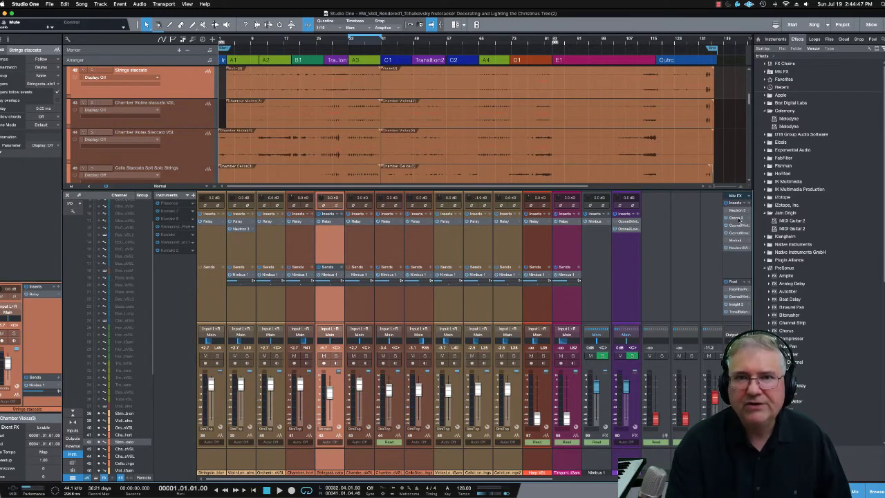
click(737, 219)
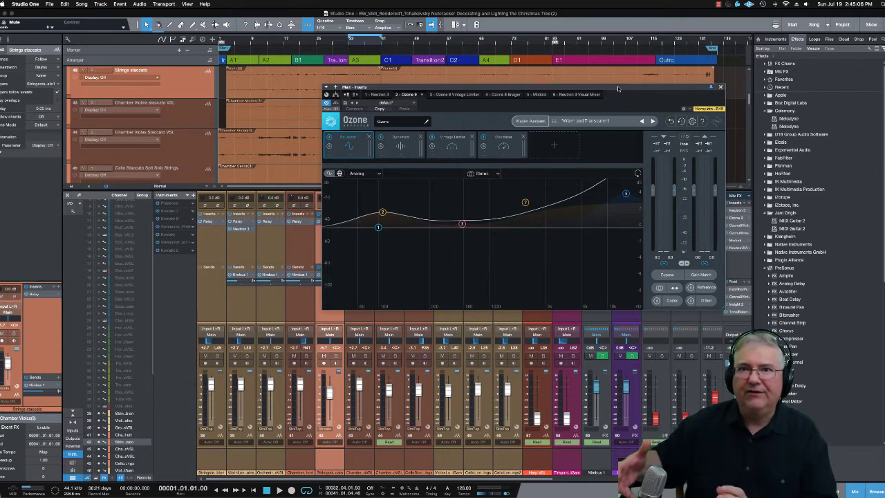
drag(590, 90, 433, 99)
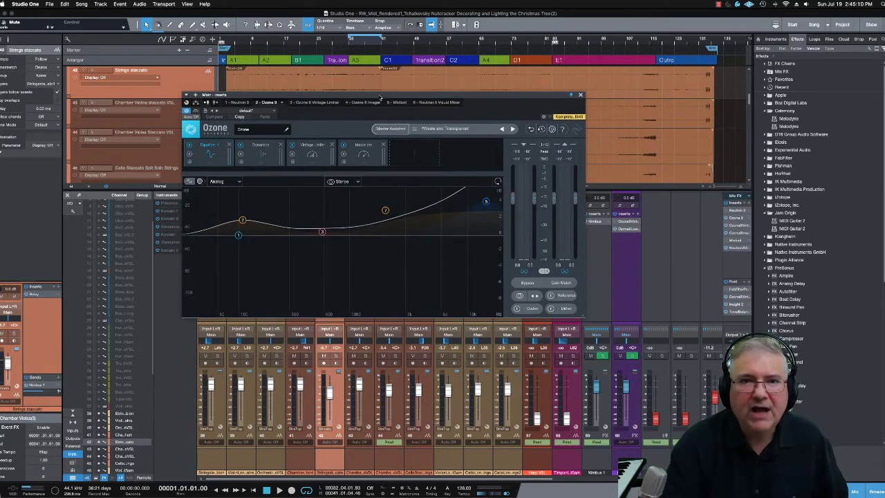
drag(380, 97, 394, 98)
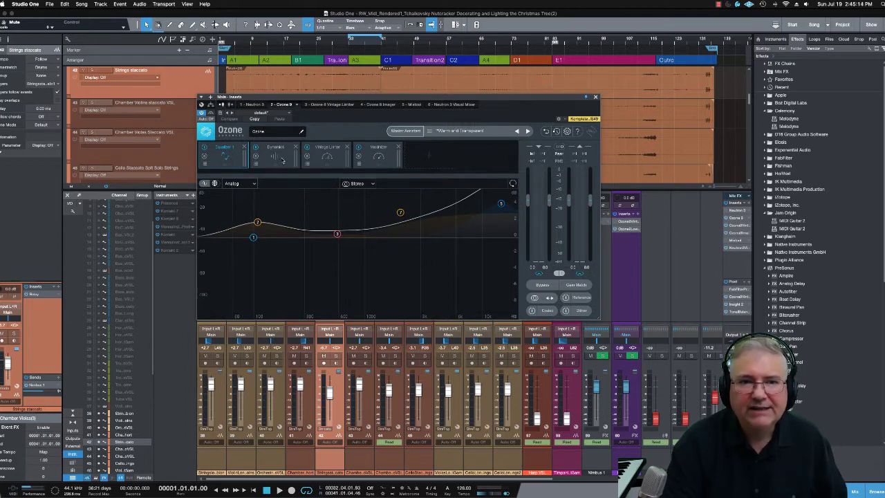
click(282, 159)
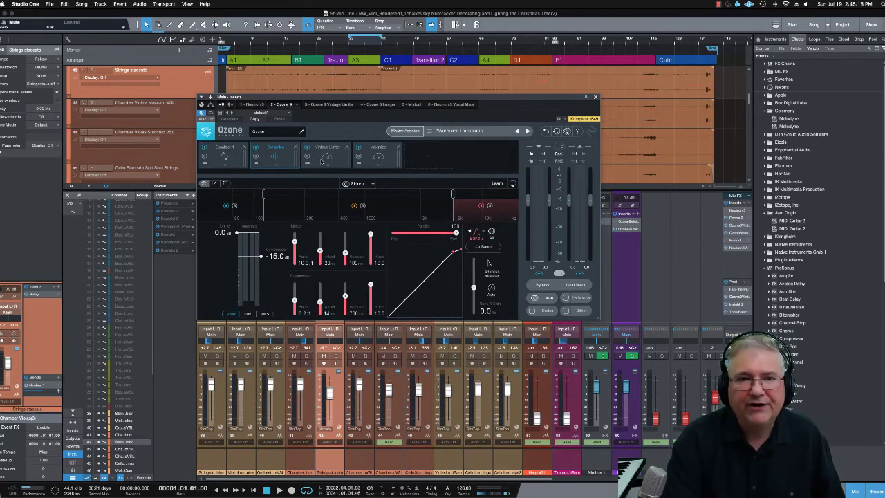
click(328, 159)
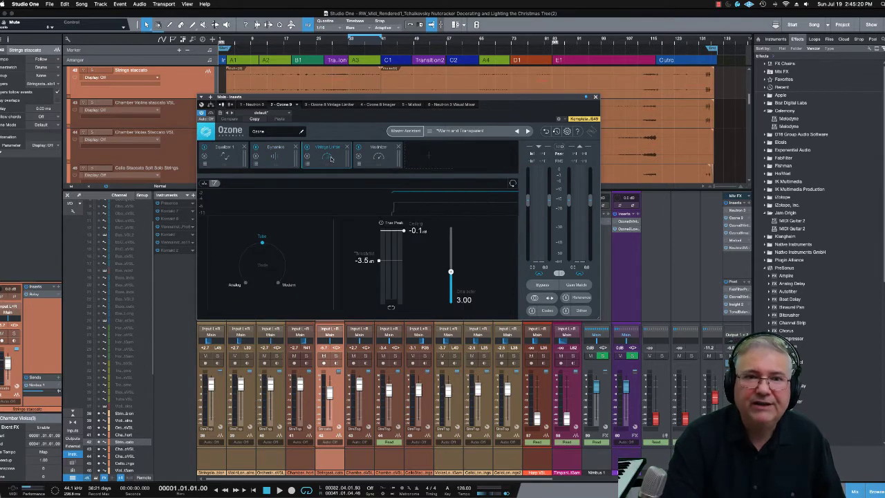
click(385, 158)
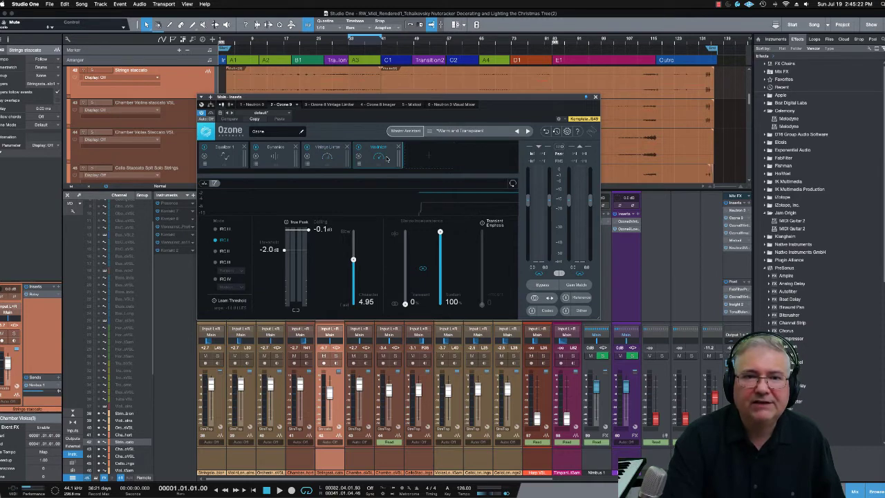
click(328, 158)
click(275, 158)
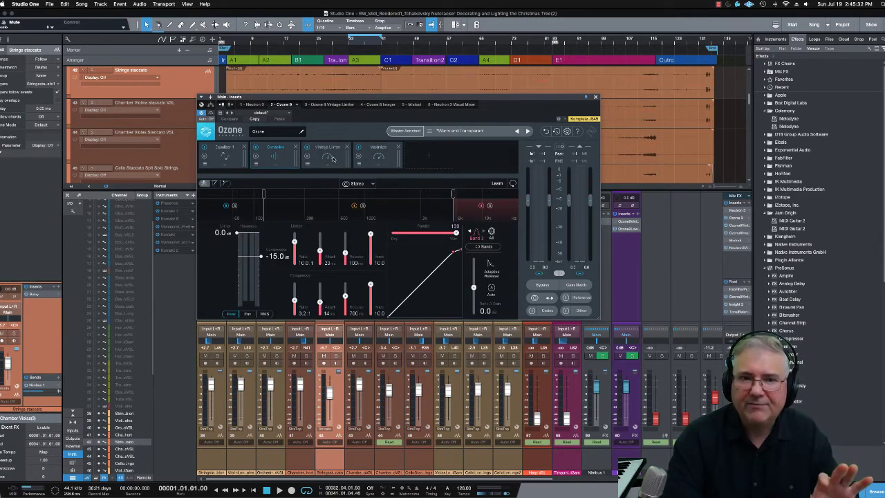
click(333, 159)
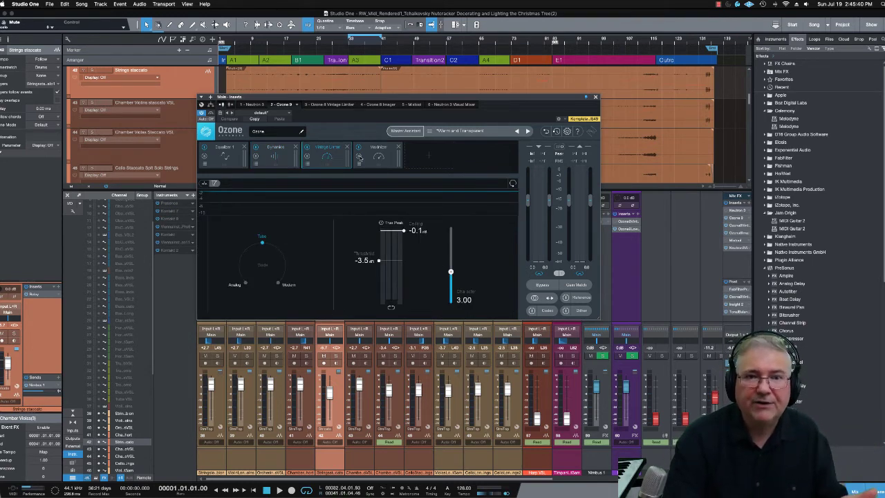
click(384, 160)
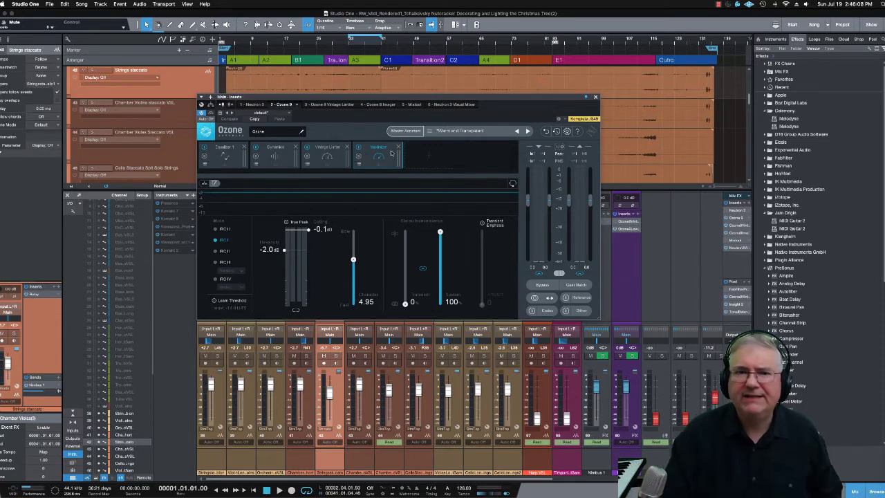
mouse_move(413, 98)
mouse_down()
mouse_move(424, 88)
mouse_move(410, 84)
mouse_up()
click(322, 142)
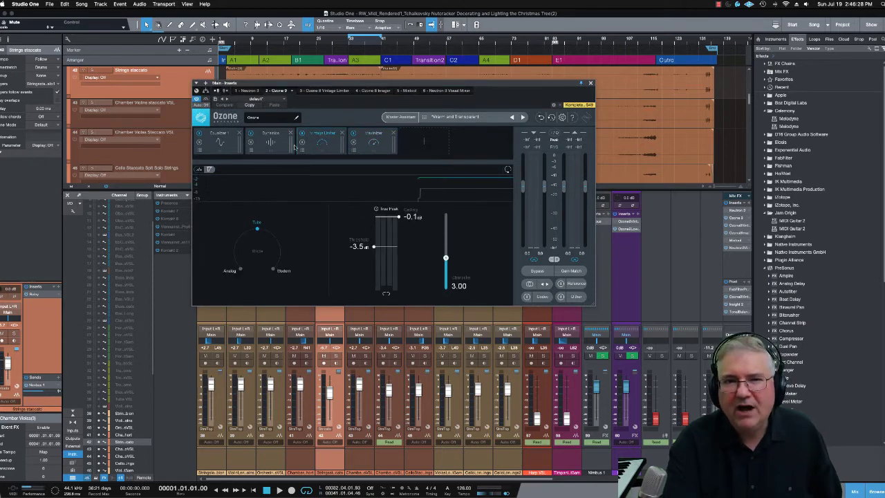
click(591, 83)
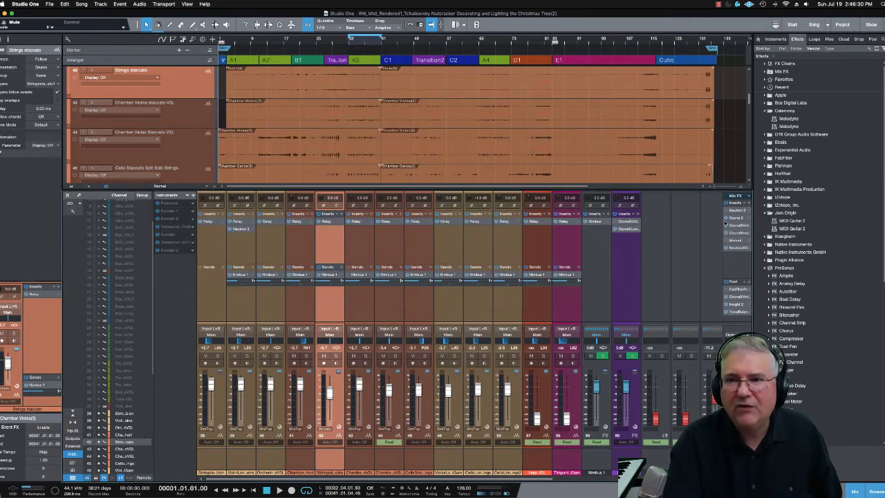
Step: Open the Main bus Ozone 8 Imager, shift its window left to check band widths, then close it
double_click(739, 233)
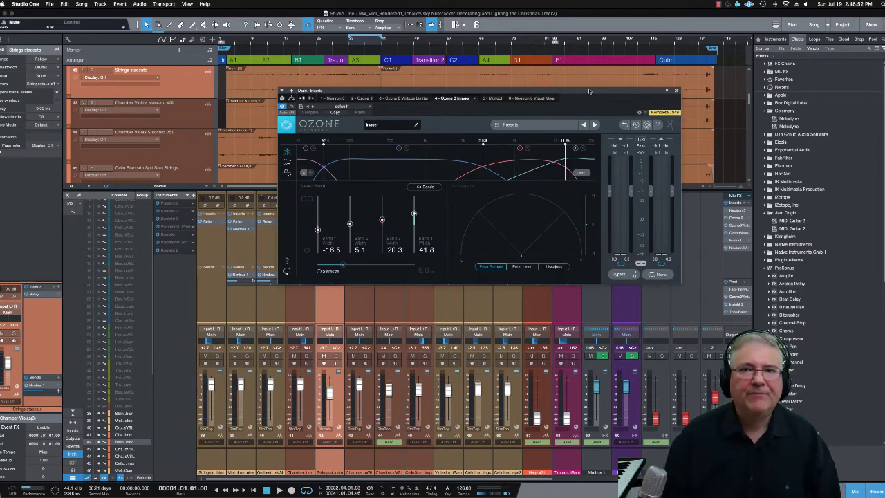
drag(589, 91, 560, 108)
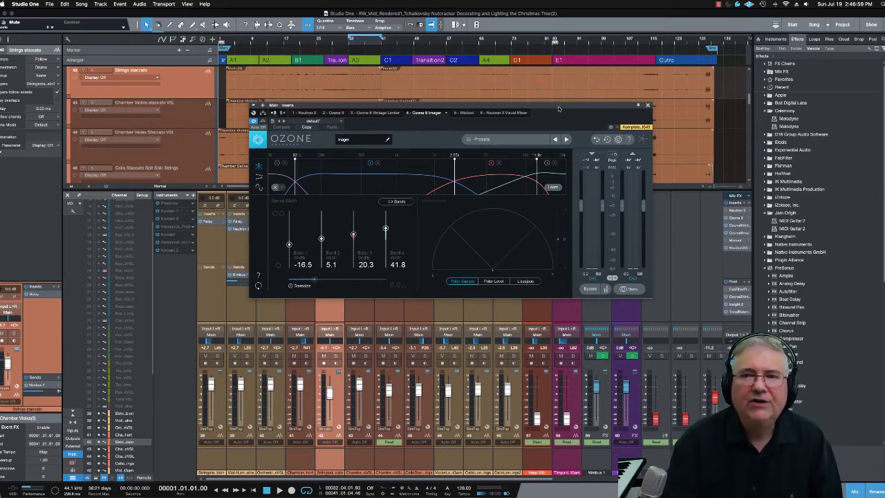
drag(576, 104, 556, 112)
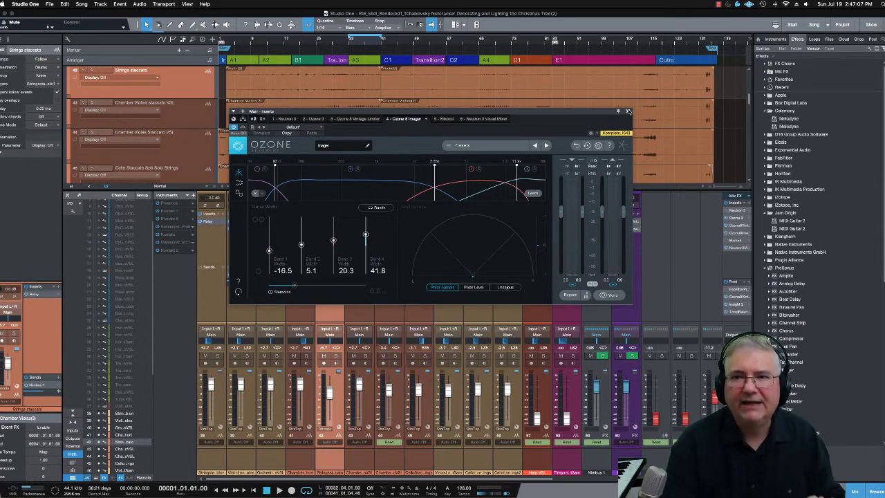
click(628, 111)
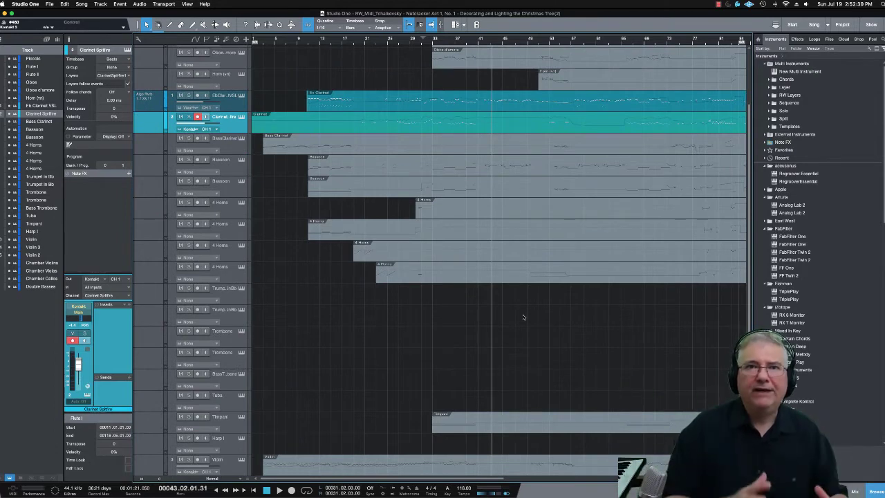
Step: Select the Clarinet event, then select and record-arm the Clarinet track
click(439, 127)
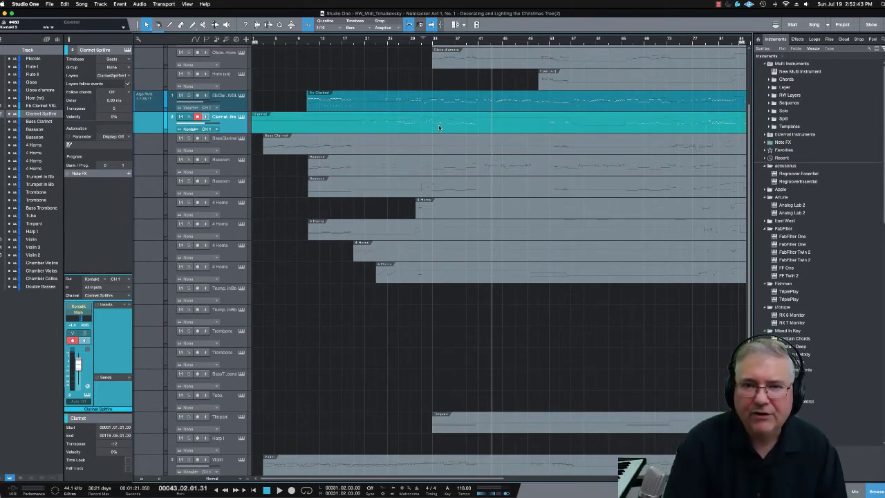
click(445, 148)
click(446, 129)
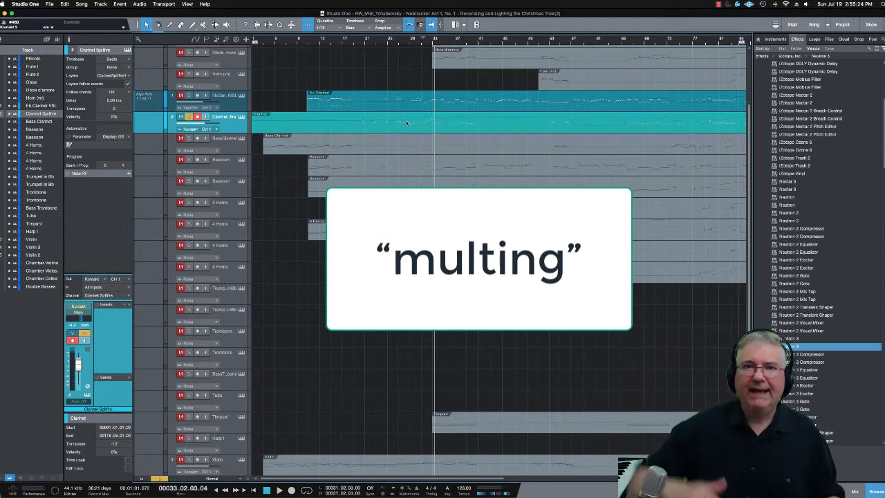
key(F2)
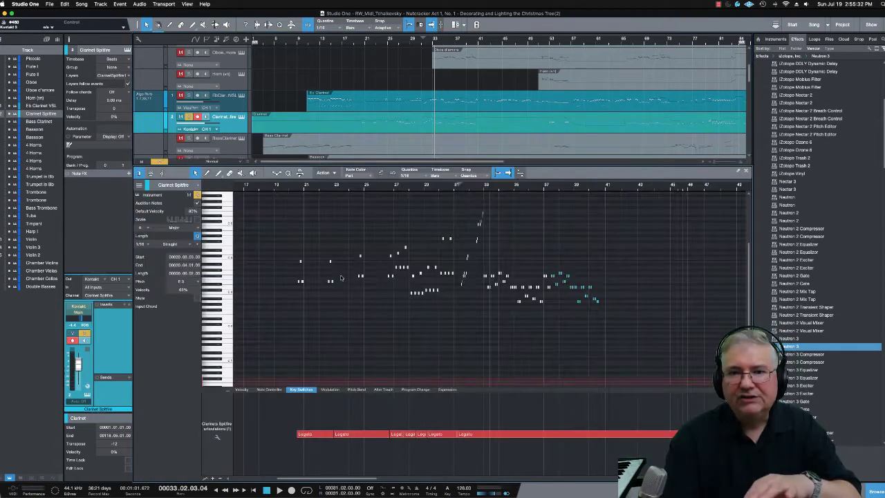
click(287, 228)
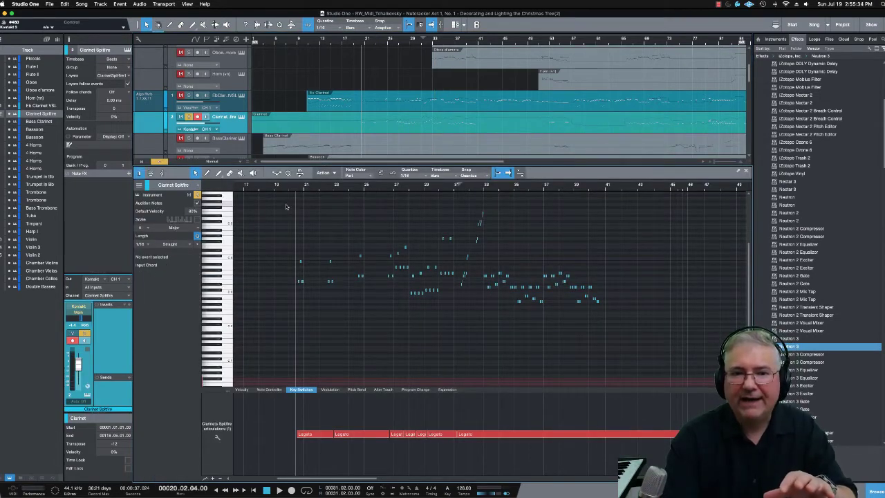
drag(286, 203, 608, 321)
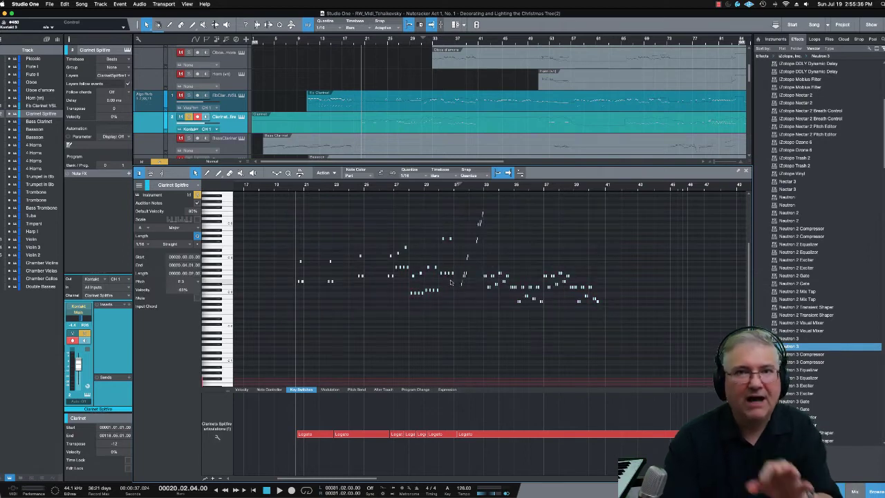
click(745, 171)
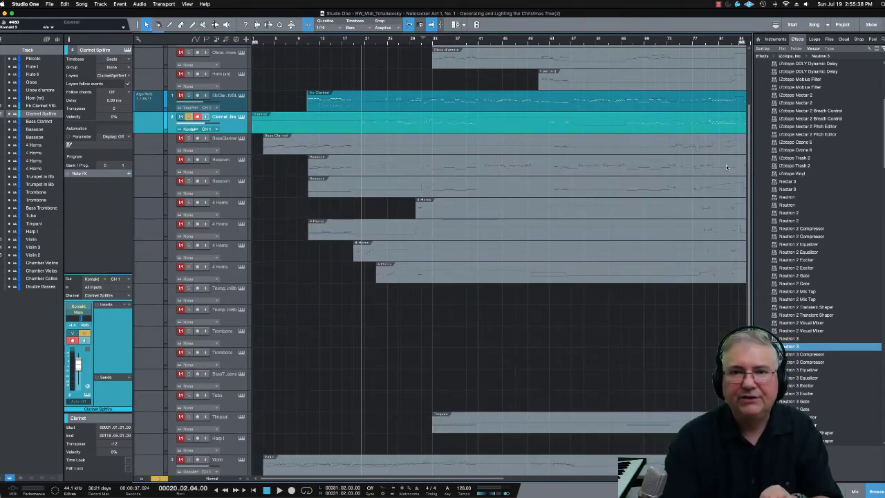
double_click(496, 124)
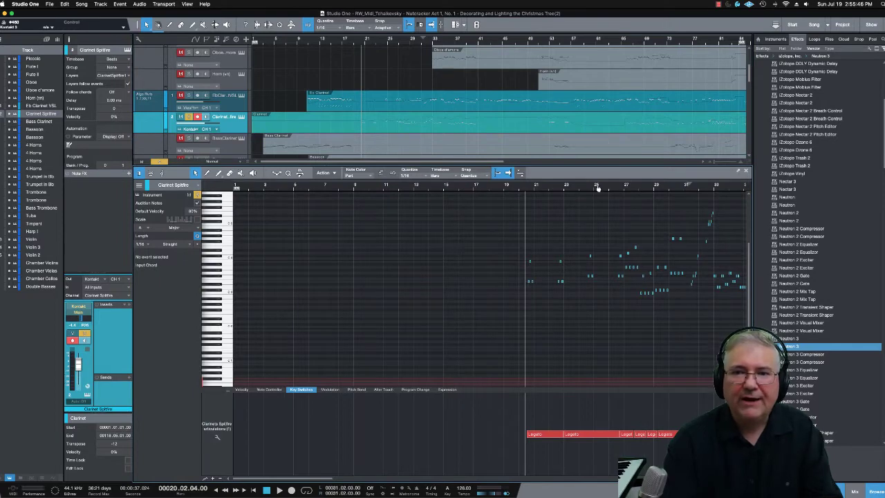
drag(593, 188, 371, 210)
drag(412, 243, 434, 283)
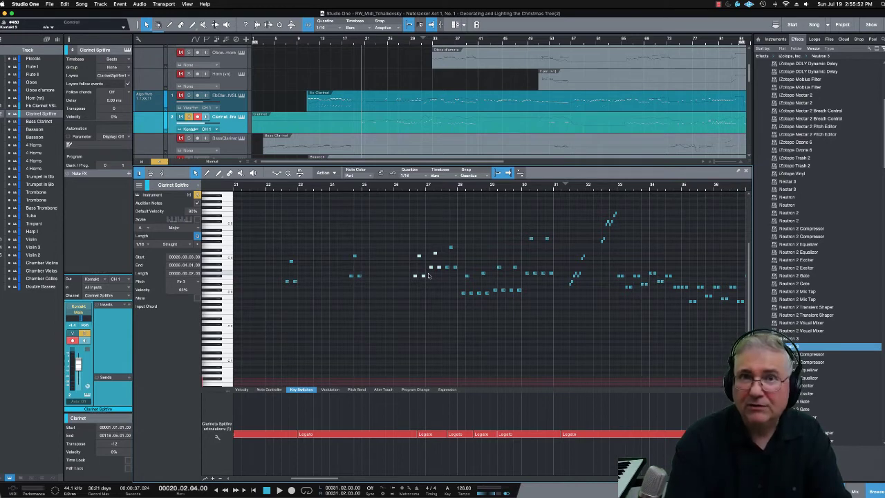
key(Delete)
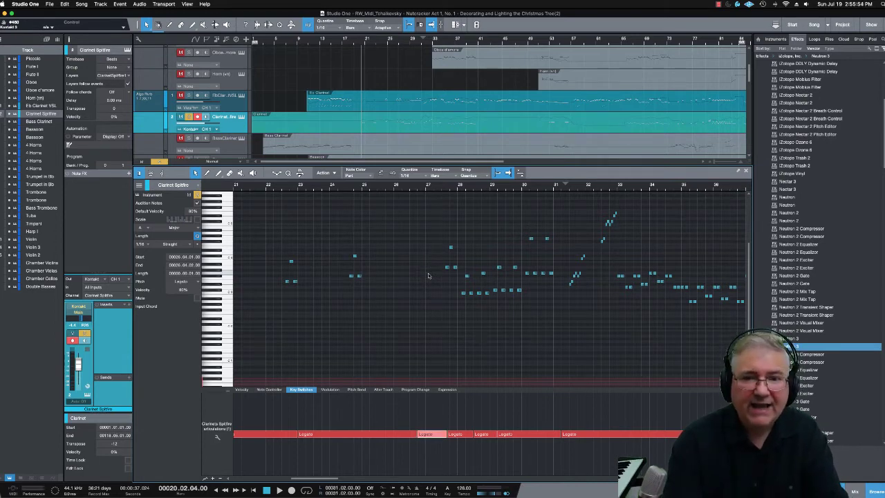
drag(414, 219, 692, 335)
drag(436, 202, 562, 327)
key(Delete)
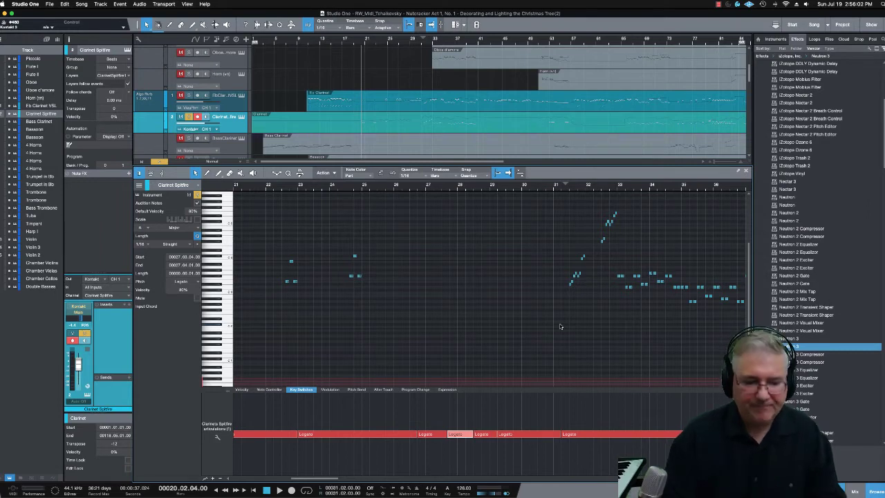
key(ctrl+z)
key(F2)
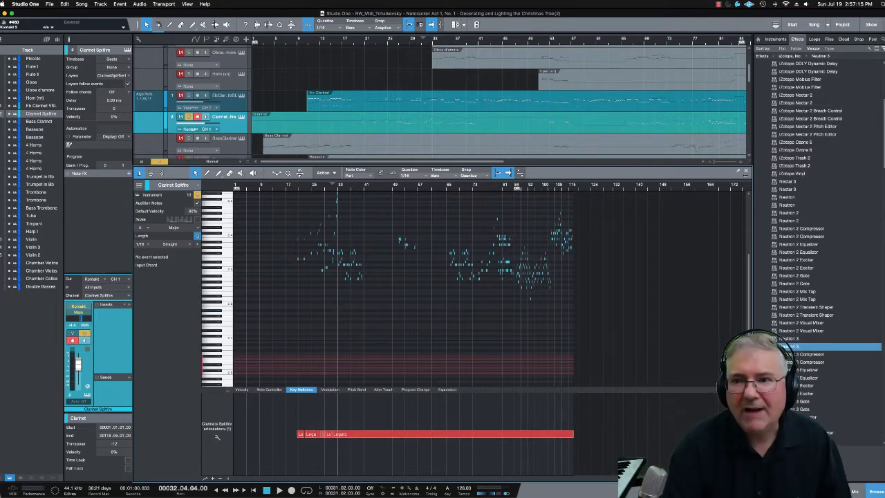
Step: Close the clarinet's piano-roll editor to return to the full arrange view
click(747, 170)
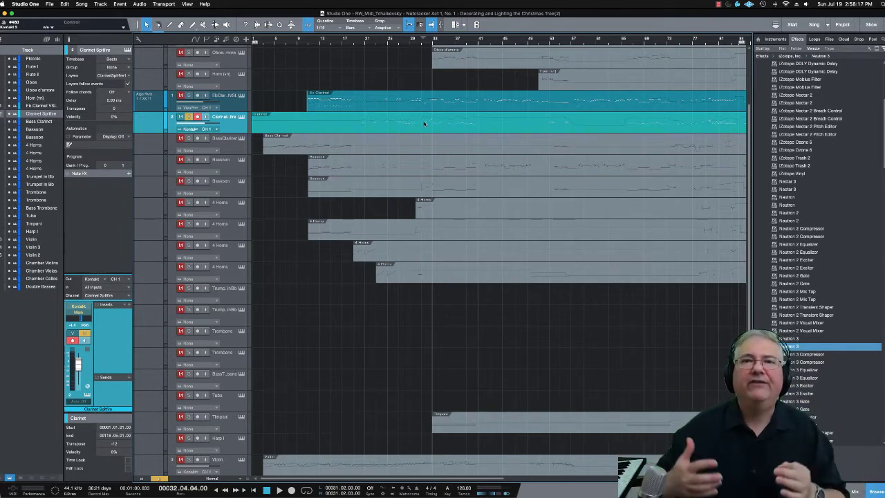
Step: Insert Neutron 3 from the Effects browser onto the Clarinet Spitfire channel in the Console
key(F3)
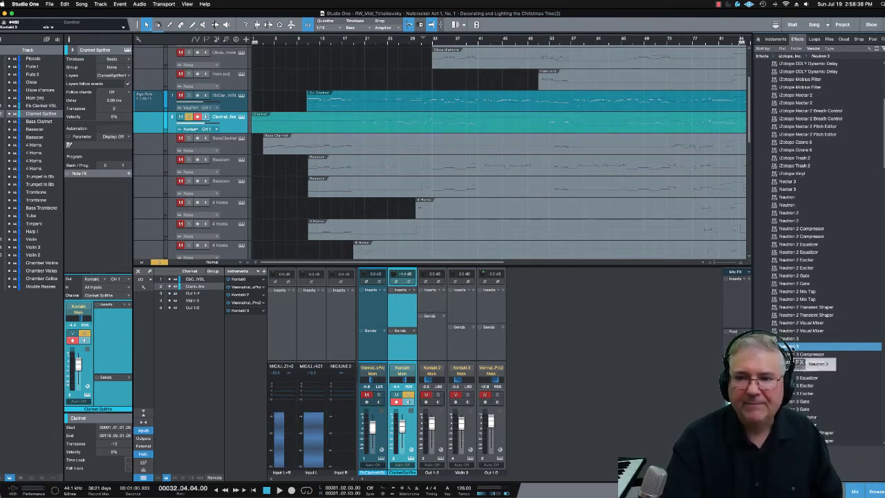
drag(608, 346, 413, 302)
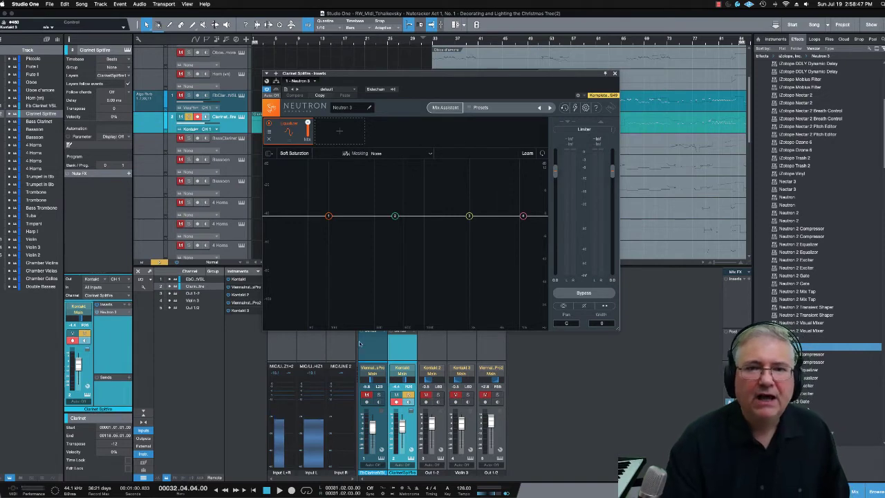
Step: Reposition the Neutron 3 window over the mixer and start playback to hear the clarinet
drag(466, 72, 273, 144)
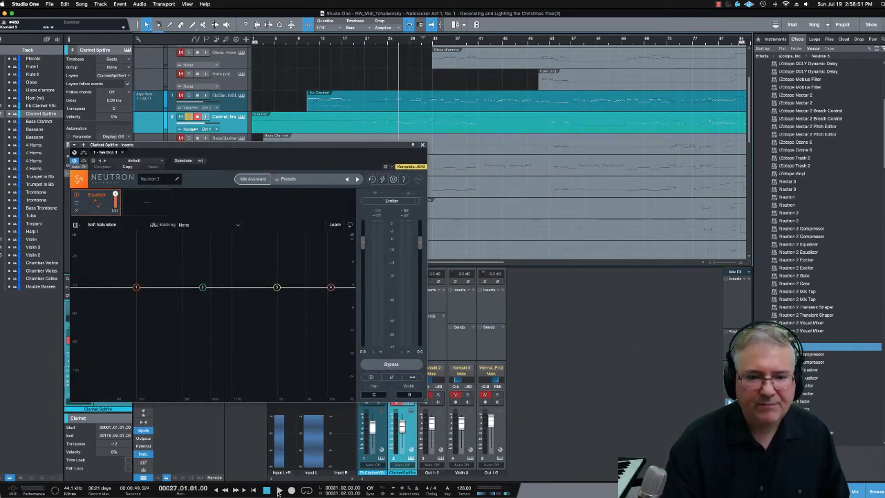
drag(316, 154, 404, 145)
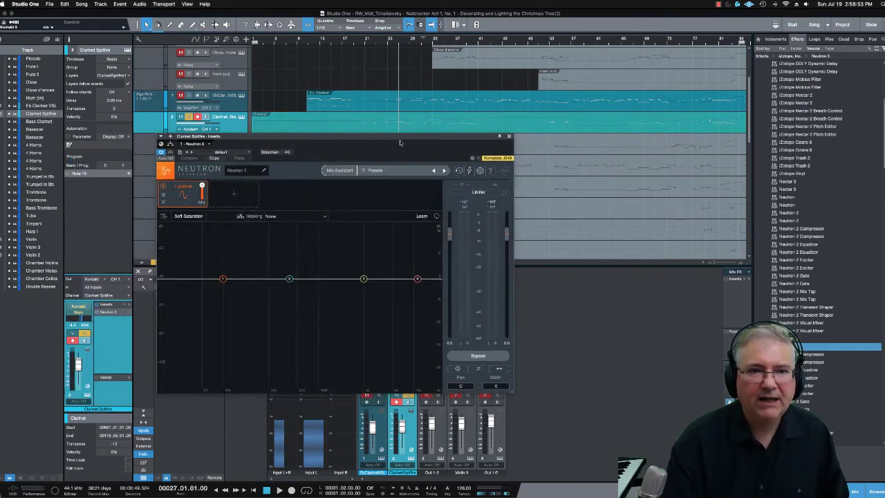
key(space)
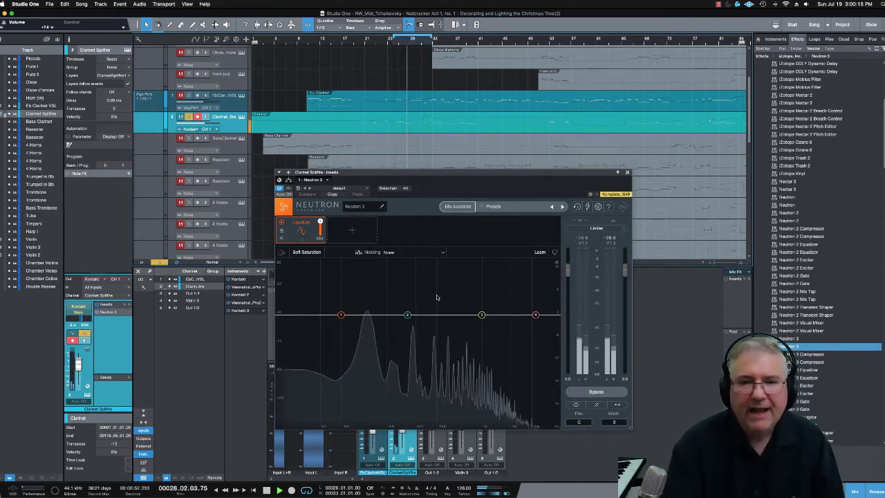
Step: Switch Neutron's EQ band 1 to a Full Highpass filter
click(341, 316)
click(366, 279)
click(332, 309)
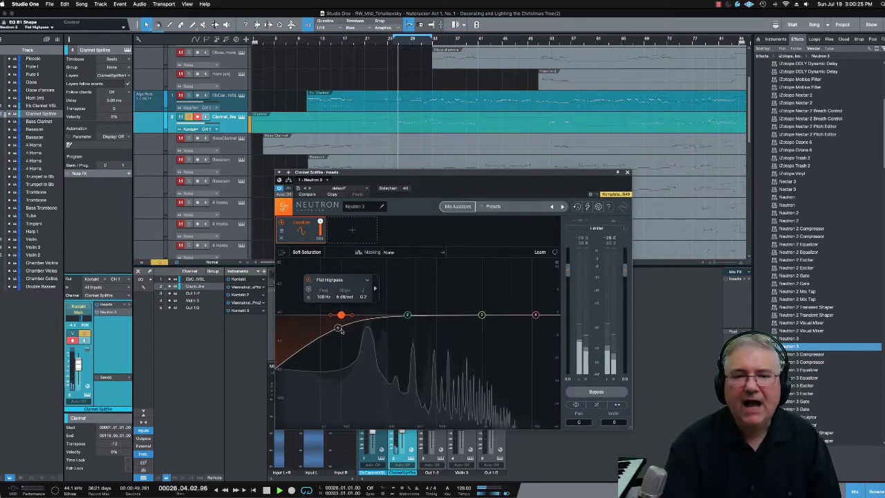
Step: Set the highpass cutoff to about 200 Hz, then stop playback
drag(341, 316, 374, 316)
scroll(374, 315, up, 1)
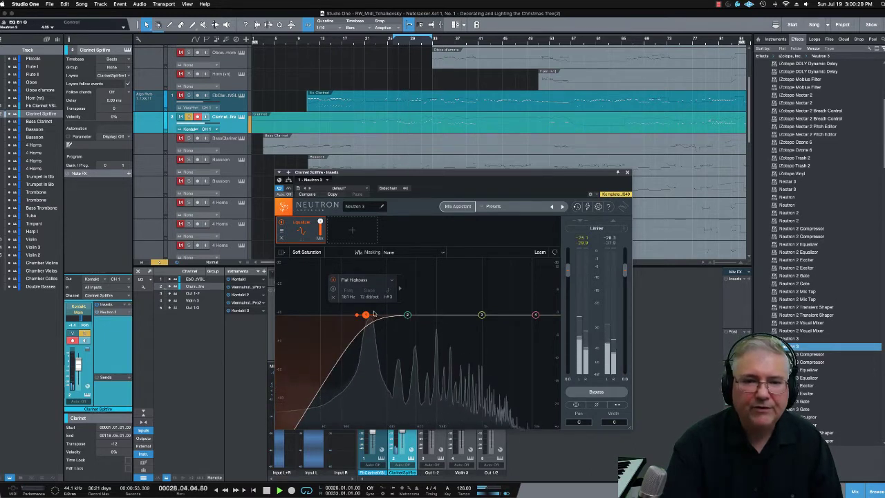
scroll(374, 316, down, 1)
drag(374, 315, 361, 320)
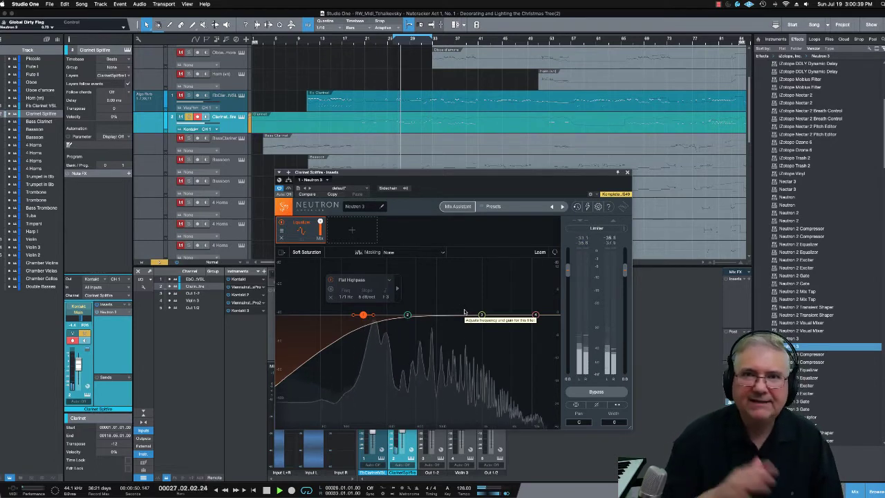
drag(363, 314, 368, 315)
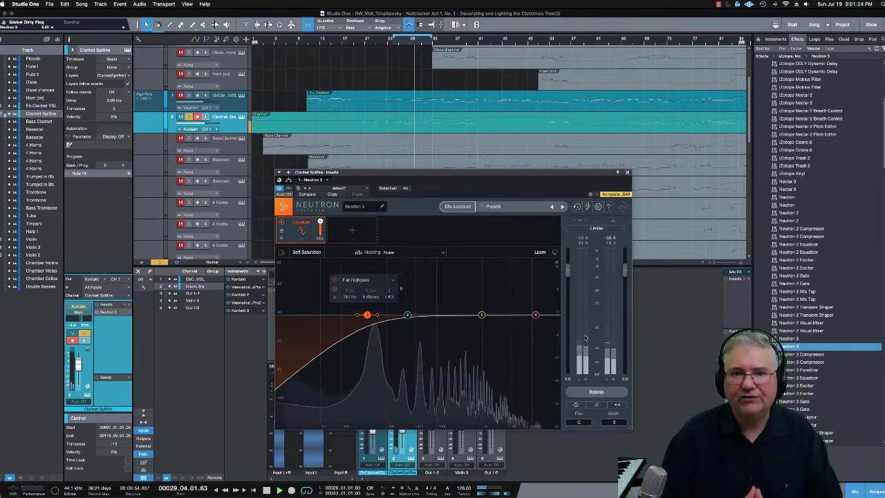
drag(367, 314, 367, 315)
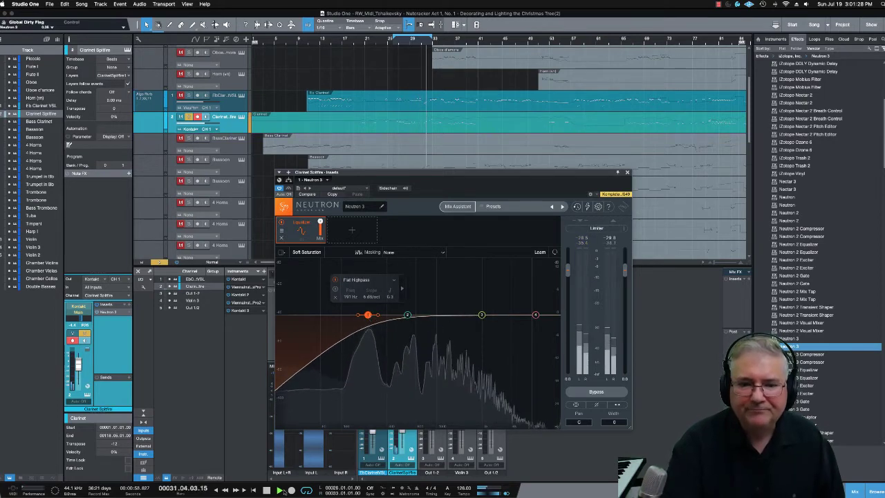
click(283, 492)
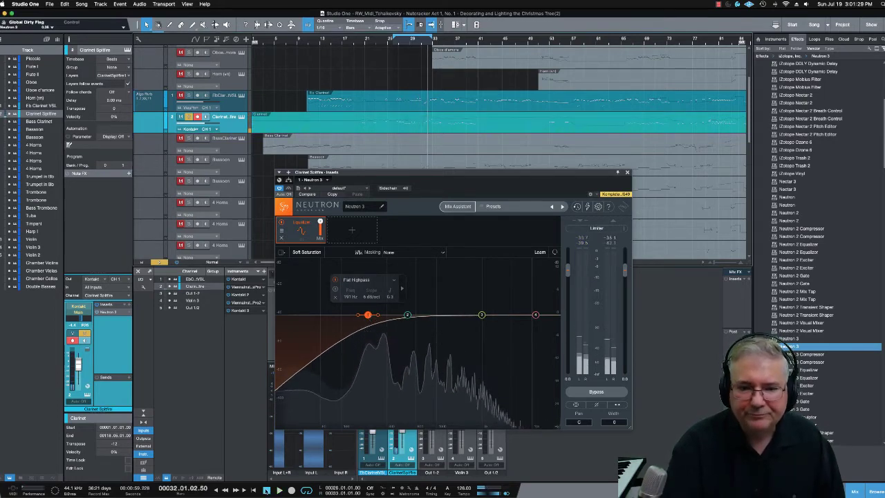
Step: Close the clarinet's Neutron 3 plugin window
click(628, 172)
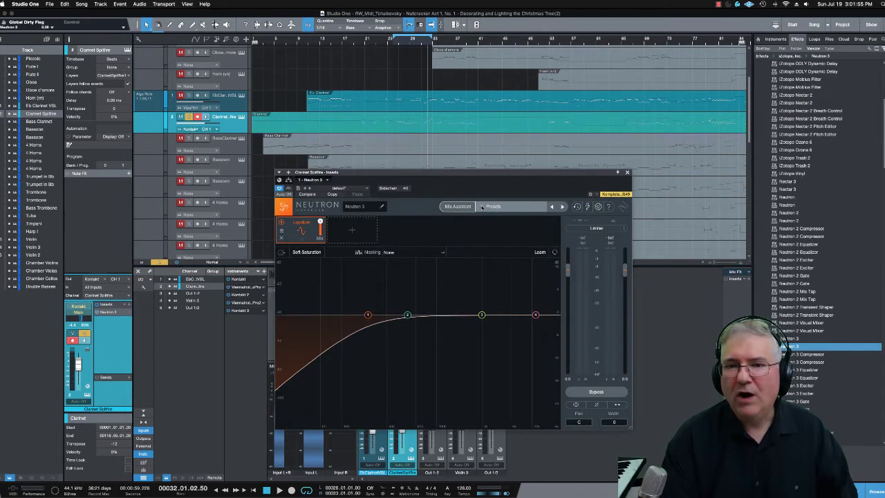
Step: Browse the Orchestral folder in Neutron's Preset Manager, then close it without loading a preset
click(483, 207)
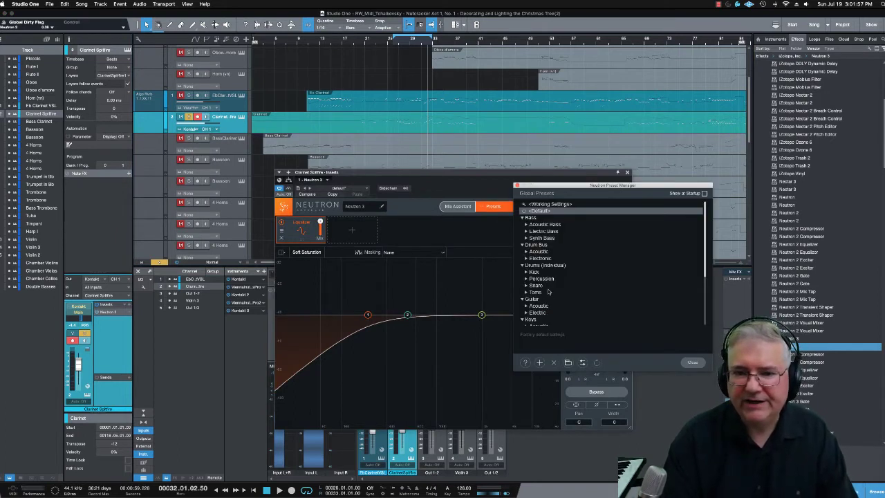
scroll(549, 294, down, 3)
double_click(543, 285)
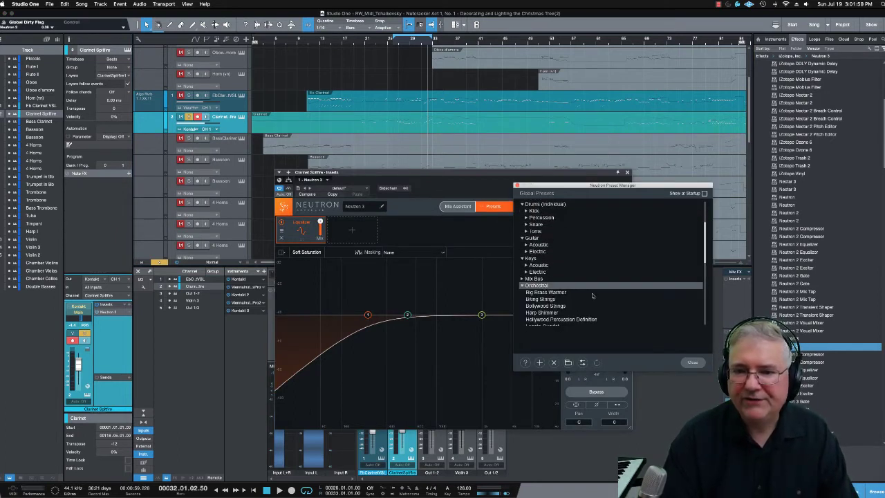
scroll(593, 298, down, 2)
scroll(592, 300, down, 2)
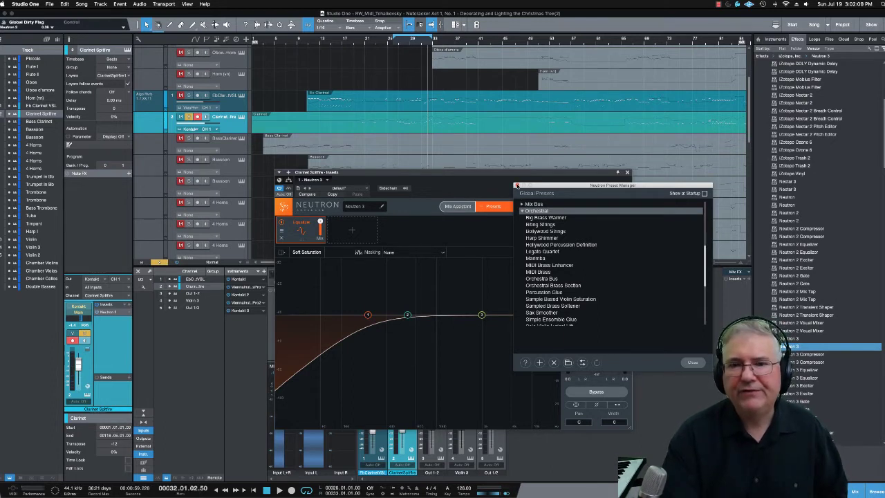
click(517, 185)
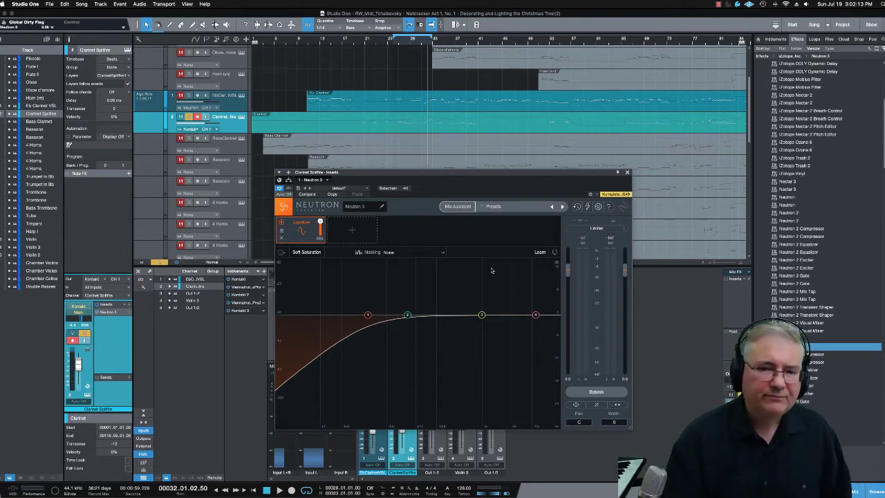
Step: Lower Neutron EQ band 3 near 3 kHz to about 0.1 dB and close the plugin
click(482, 315)
mouse_move(482, 314)
mouse_down()
mouse_move(486, 303)
mouse_move(483, 315)
mouse_up()
click(628, 173)
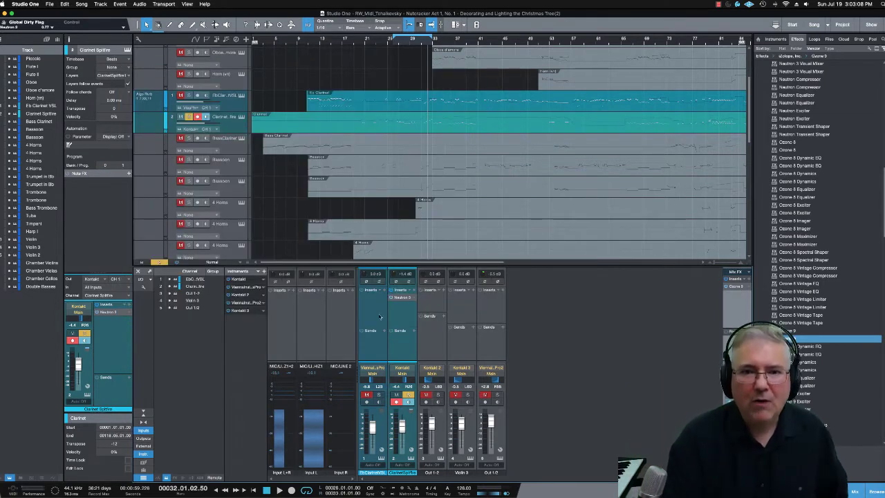
Step: Select the Clarinet Spitfire channel and check its event's context menu without choosing anything
click(396, 307)
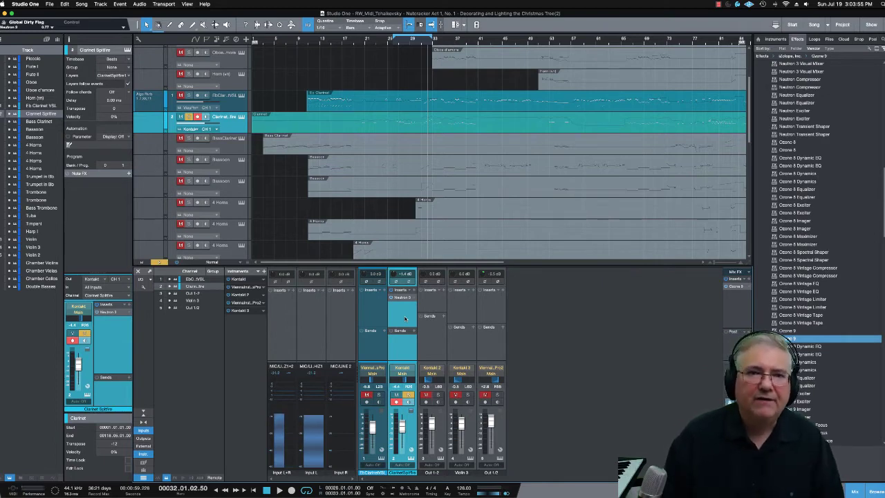
right_click(408, 122)
key(Escape)
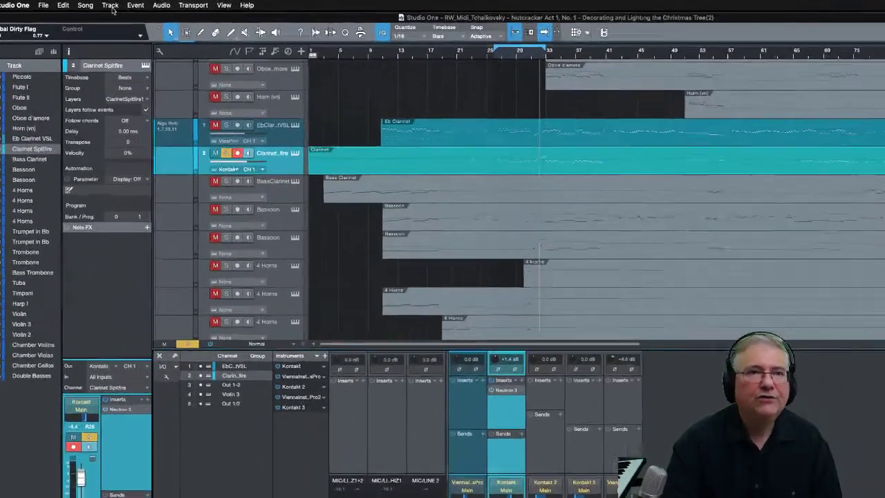
Step: Transform the Clarinet Spitfire track to audio with Render Inserts and Preserve Instrument Track State on
click(100, 4)
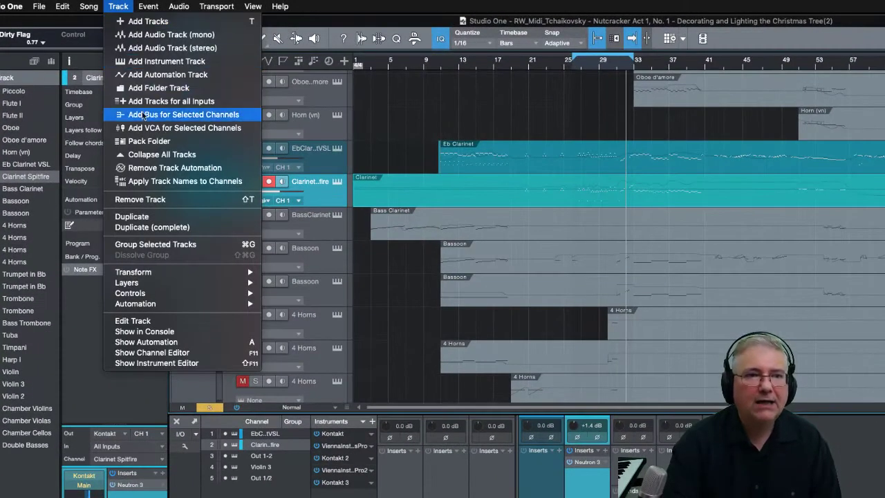
mouse_move(160, 273)
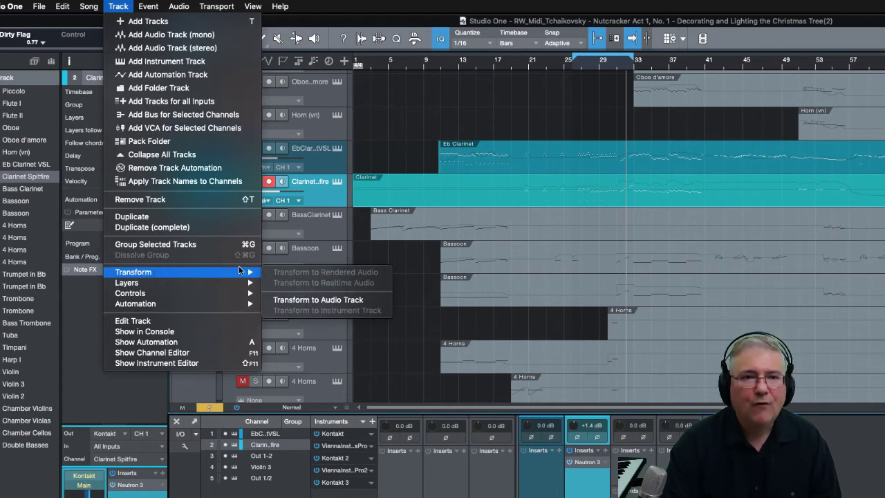
click(341, 302)
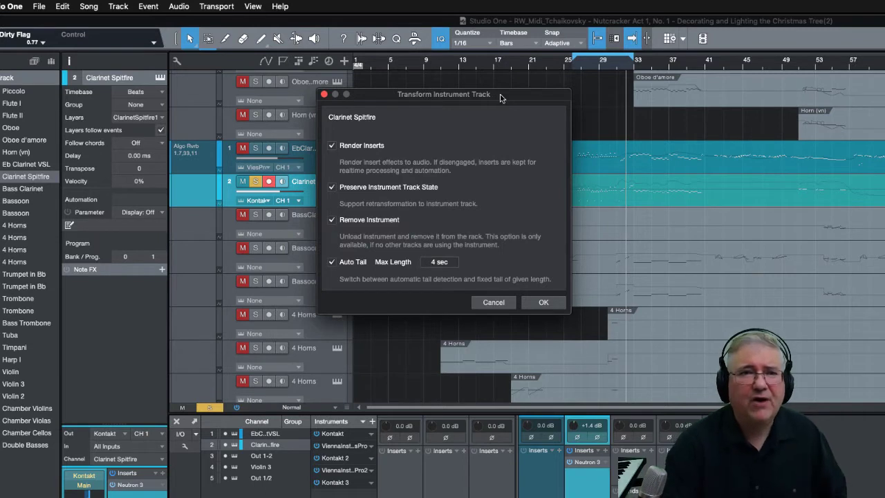
drag(495, 98, 469, 95)
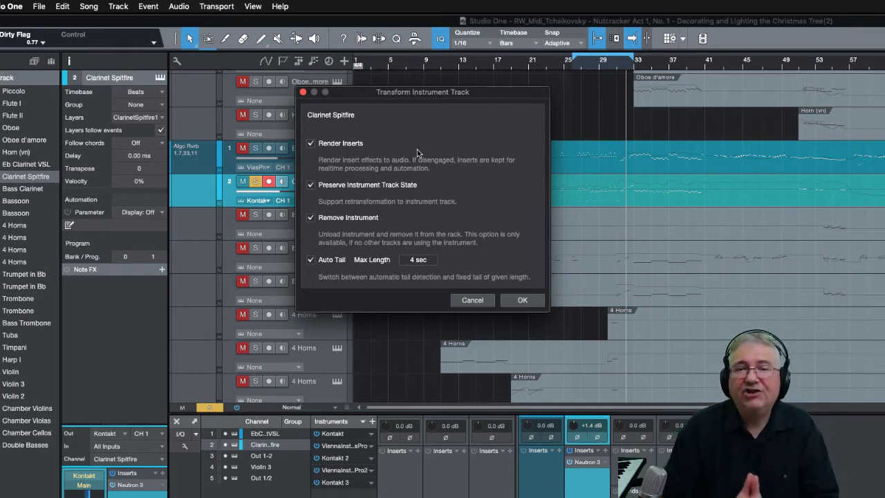
click(523, 302)
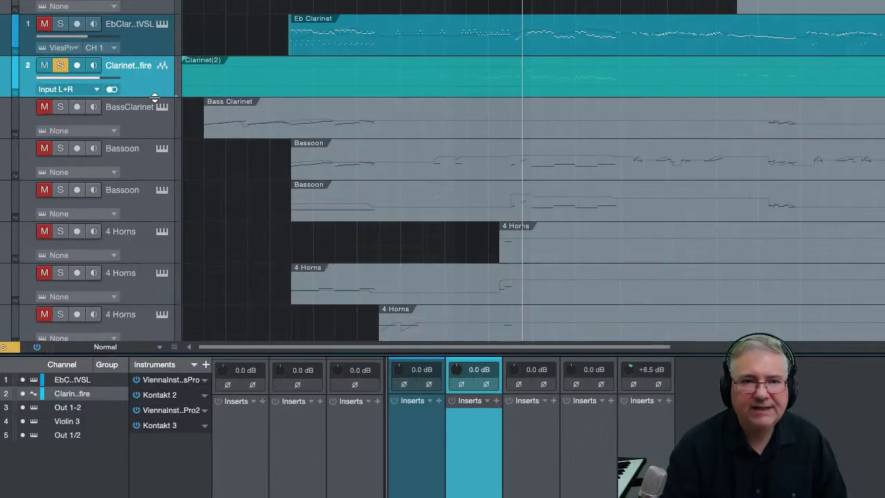
Step: Make the Clarinet track taller and inspect the Clarinet(2) audio event in the editor
drag(237, 131, 240, 162)
drag(161, 153, 158, 171)
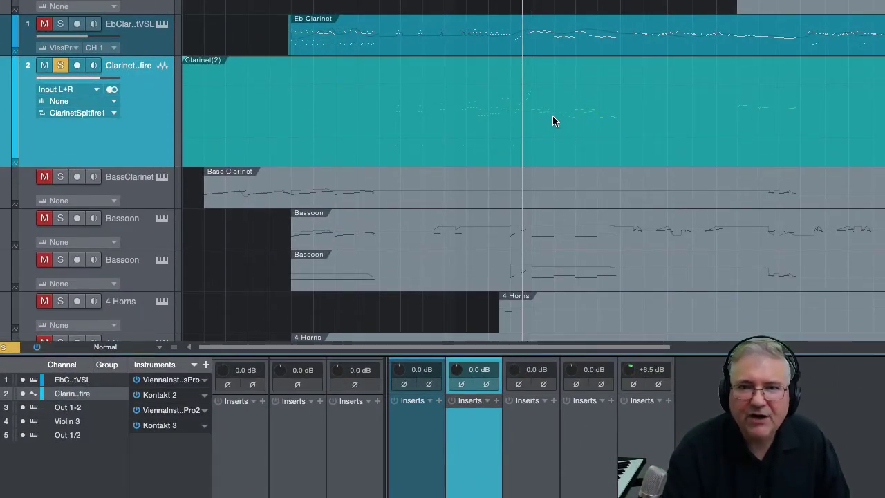
key(w)
key(w)
key(e)
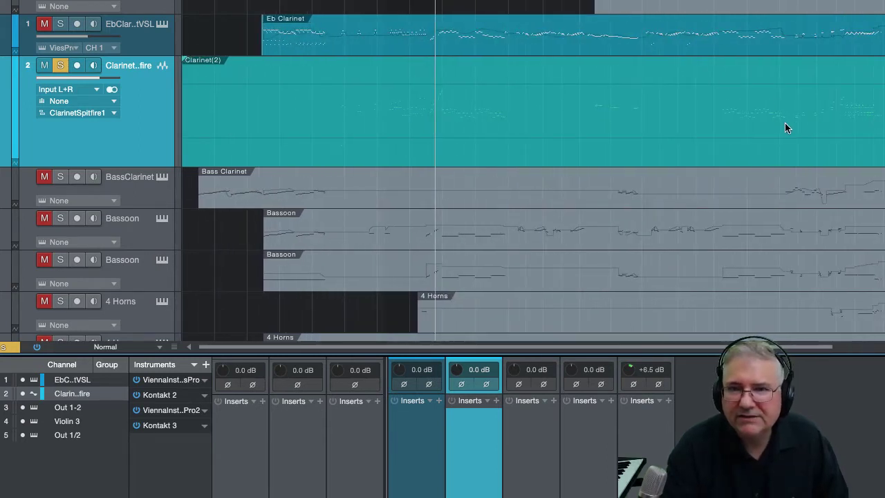
double_click(613, 115)
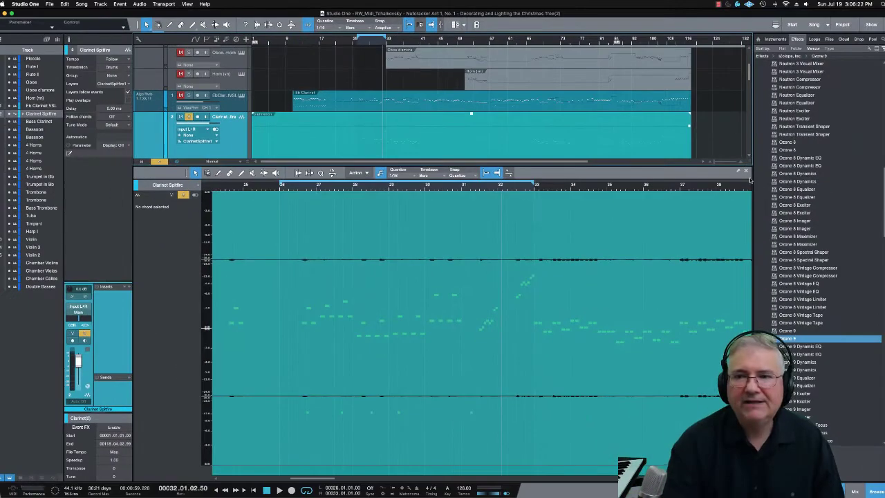
click(746, 171)
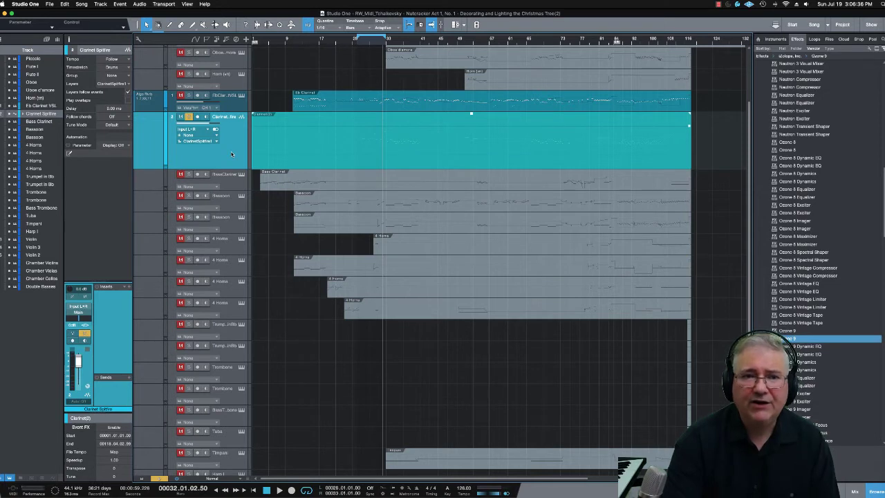
Step: Bring up the Vienna Instruments Pro window for the Eb Clarinet track from the Track menu
click(100, 5)
mouse_move(121, 176)
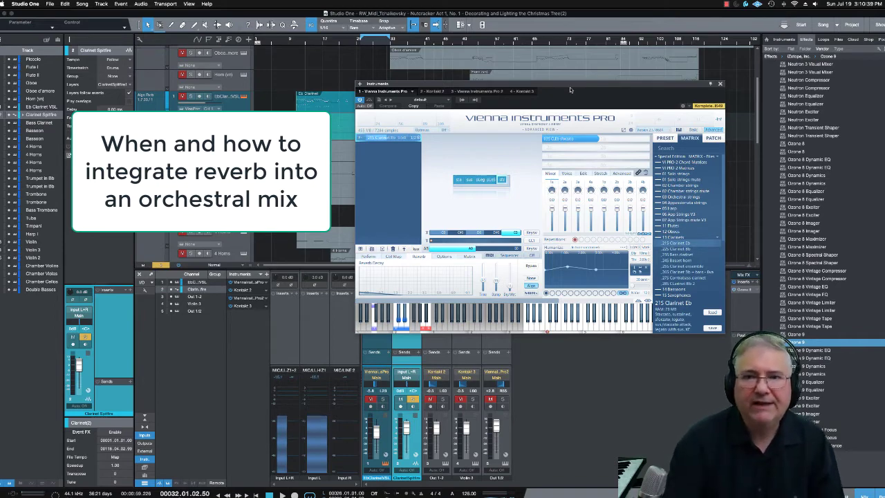
Step: Reposition the Vienna Instruments Pro window
drag(571, 83, 586, 89)
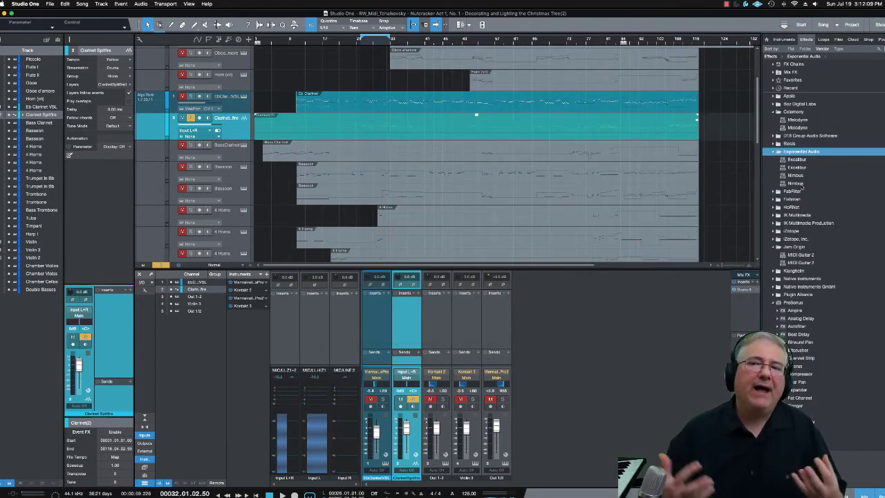
Step: Add Nimbus on a new FX channel, load its Warm Hall (Wide) preset, and close the window
drag(800, 184, 553, 326)
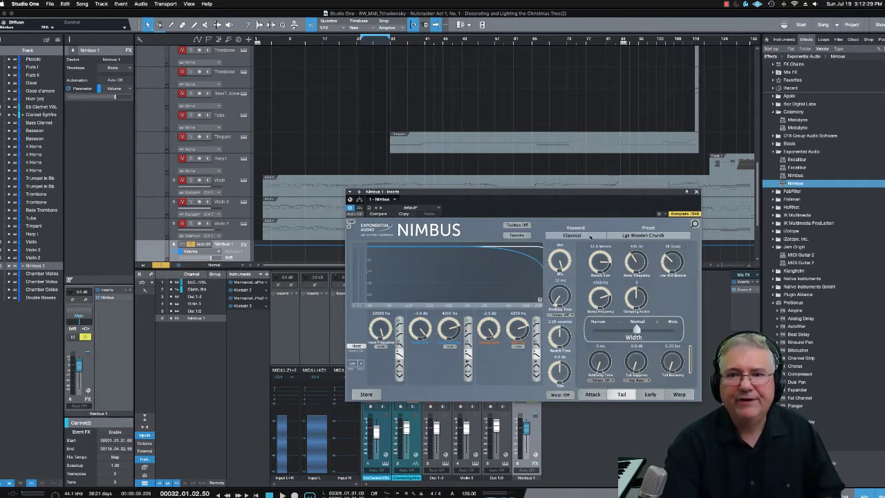
click(589, 236)
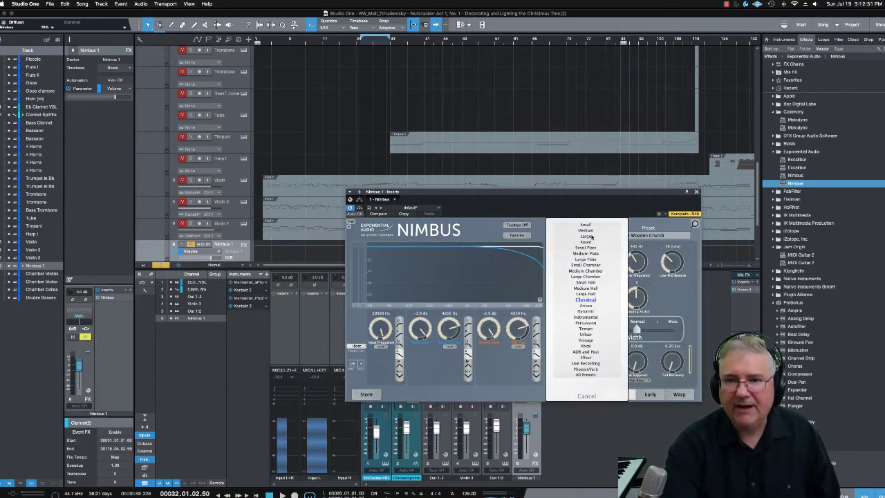
click(592, 301)
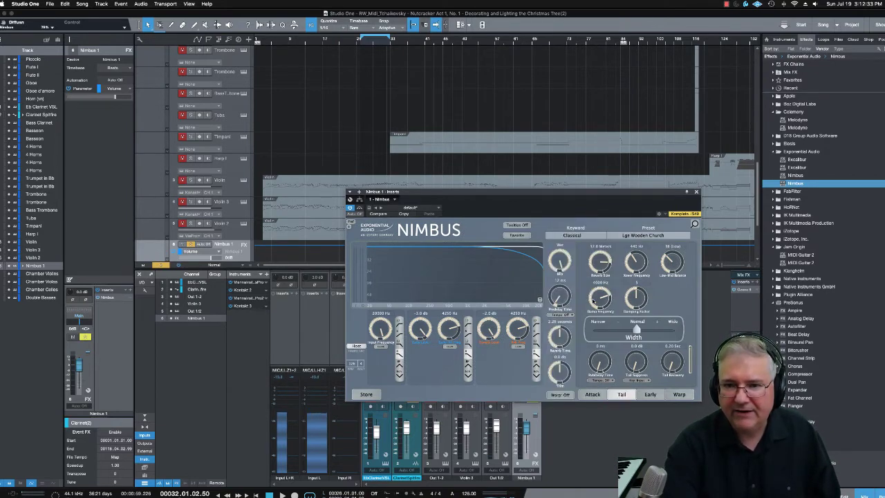
click(642, 236)
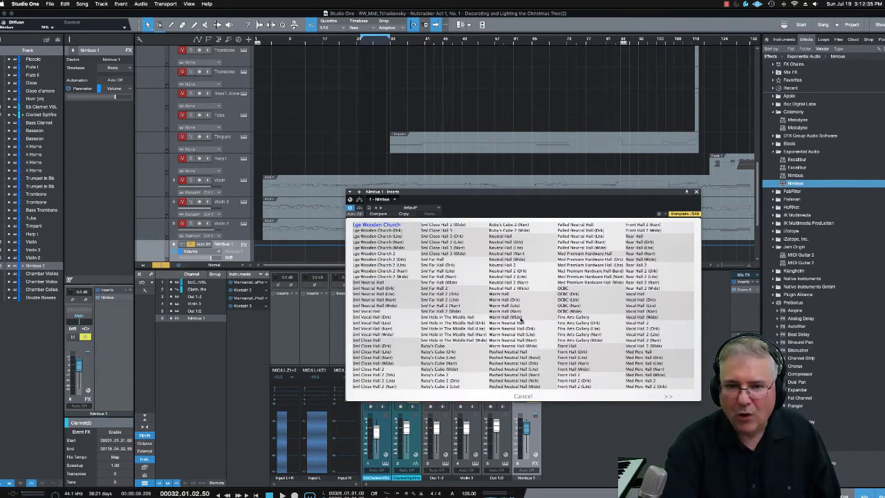
click(521, 318)
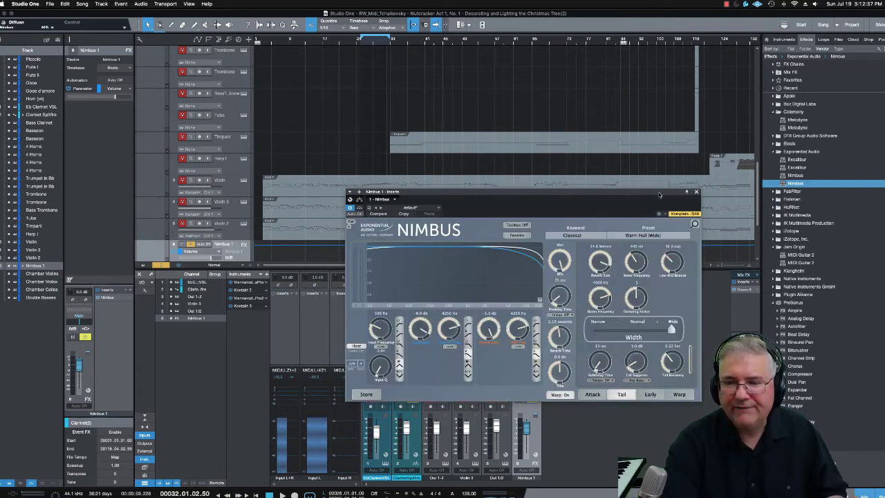
click(697, 191)
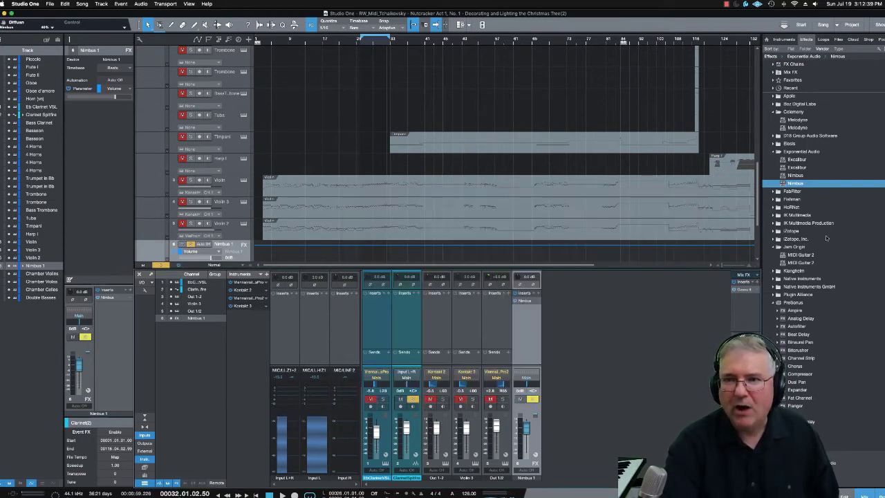
Step: Add a FabFilter Pro-R FX channel with the Large > Concert Hall Amsterdam Classic preset
click(792, 191)
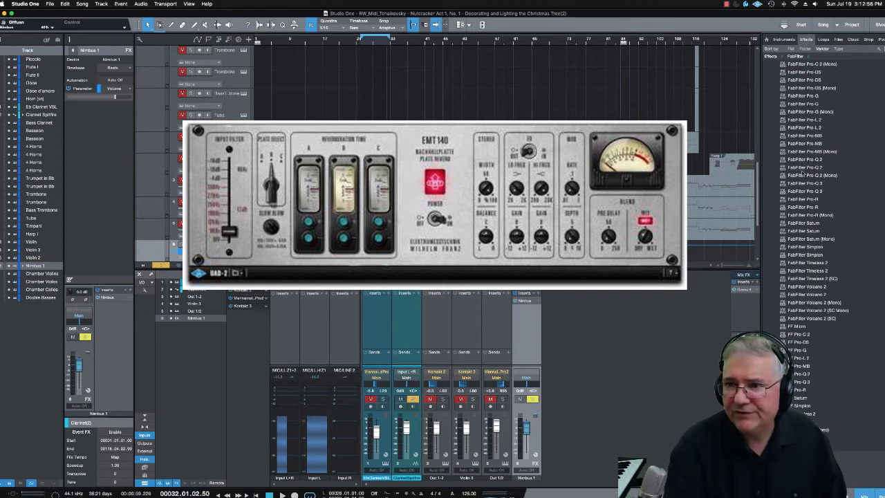
click(802, 206)
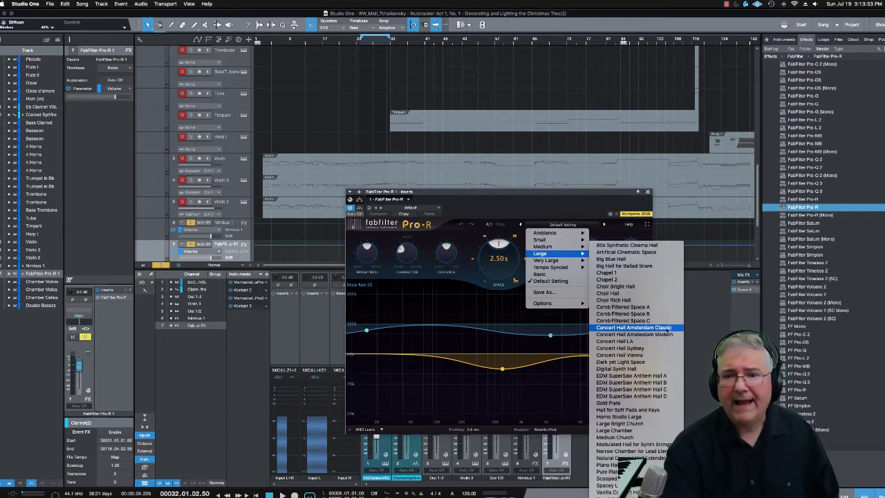
click(669, 327)
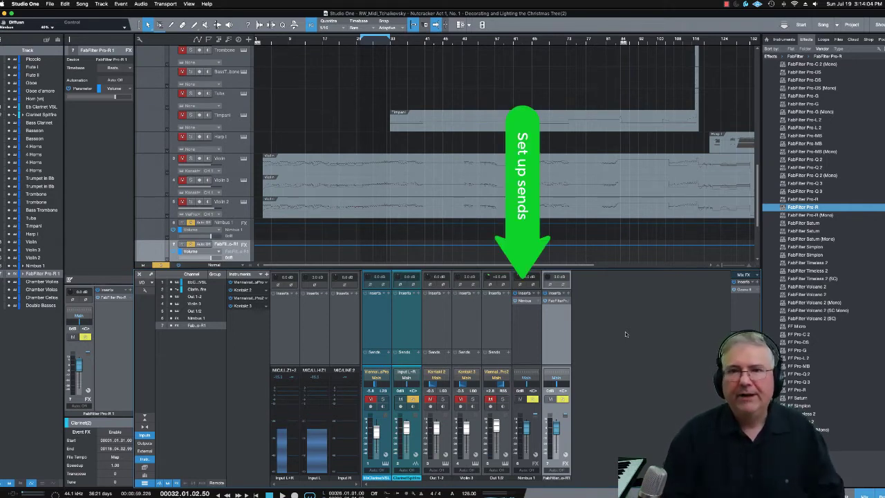
Step: Switch the selection between the Nimbus 1 and Pro-R 1 FX channels, ending on Nimbus 1
click(529, 327)
click(560, 326)
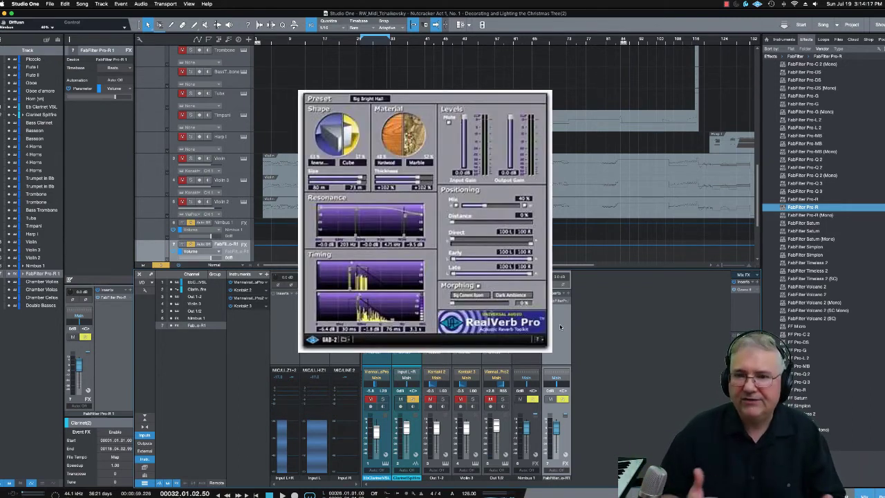
click(534, 326)
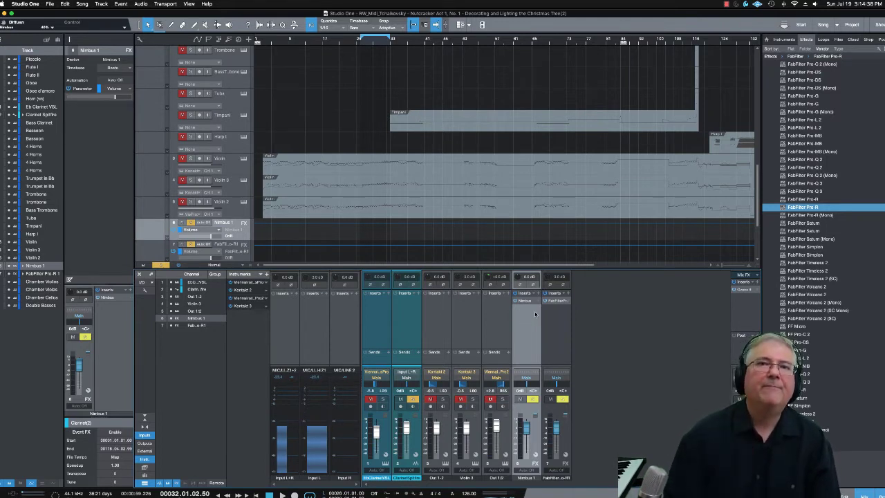
Step: Add a Nimbus 1 send on the clarinet channel and fine-tune its send level
drag(535, 315, 436, 359)
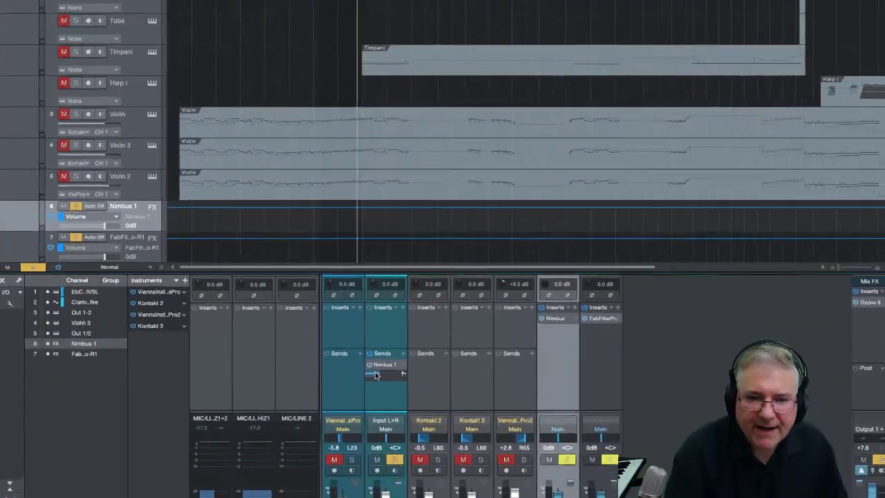
drag(391, 352, 385, 352)
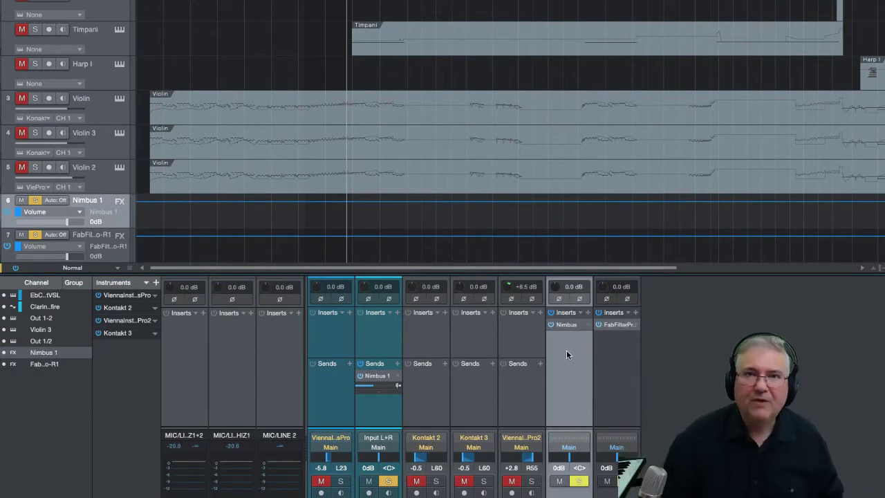
drag(372, 386, 365, 389)
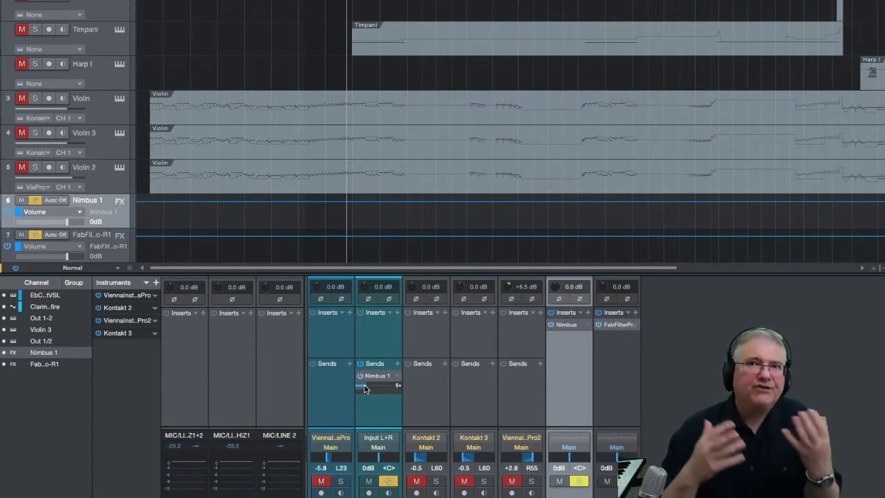
drag(366, 389, 378, 392)
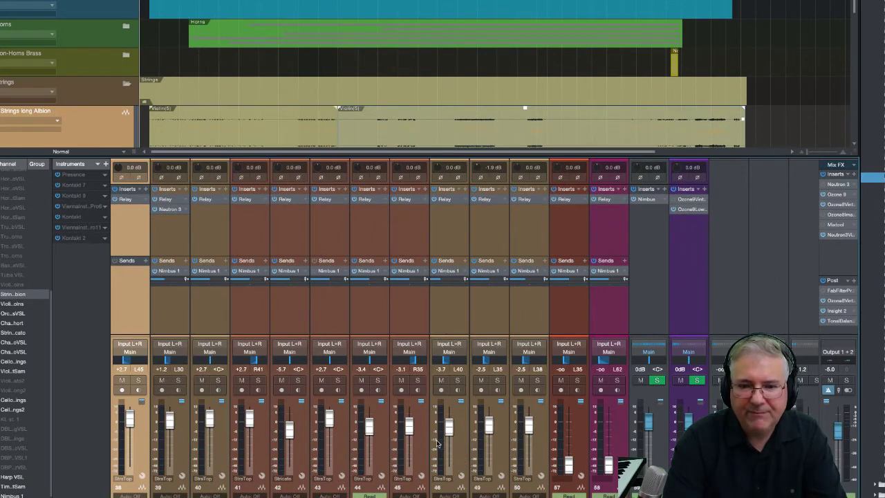
Step: Pull the grouped string faders down together by about 2.5 dB
mouse_move(441, 443)
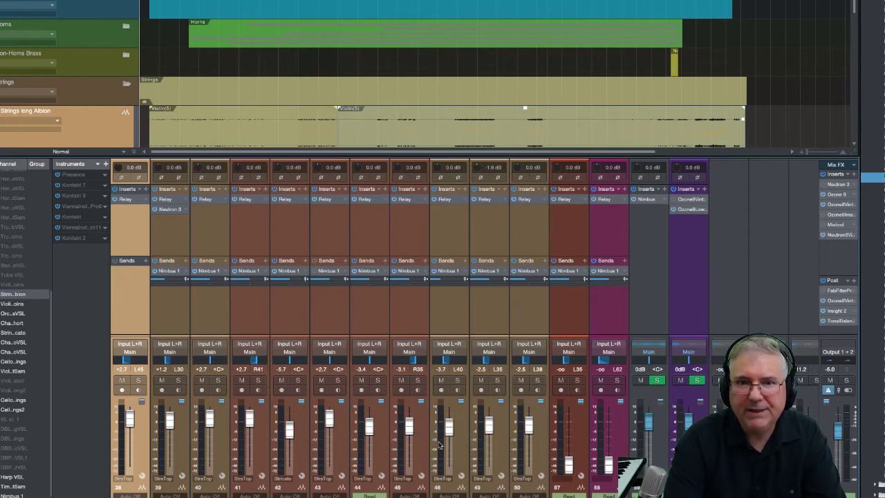
mouse_move(481, 455)
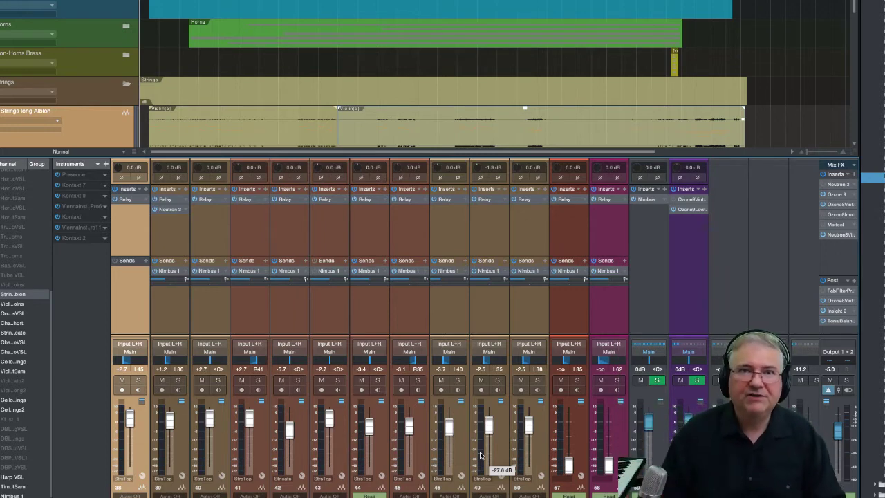
drag(482, 454, 482, 450)
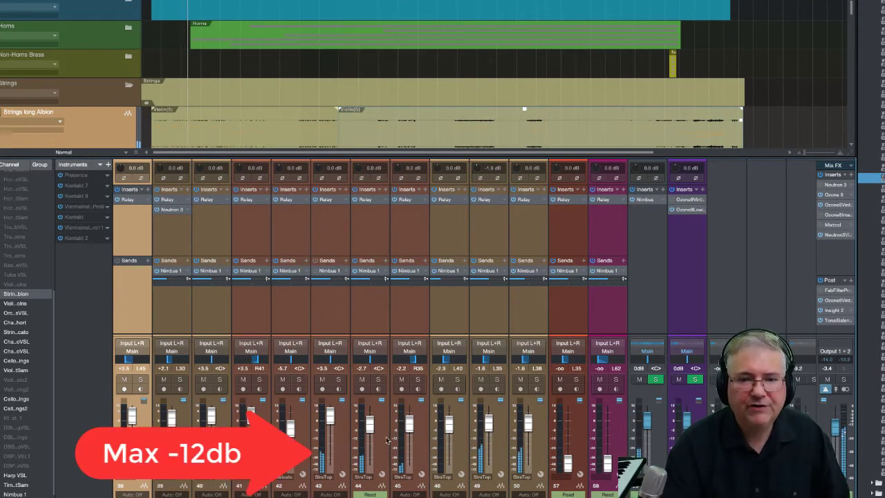
drag(410, 423, 408, 431)
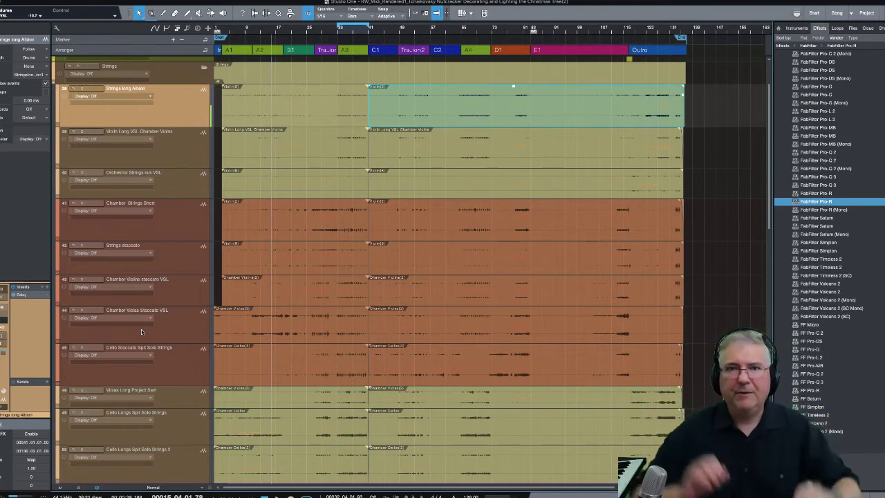
Step: Show Strings long Albion's volume automation and hide the mixer to see more tracks
click(150, 97)
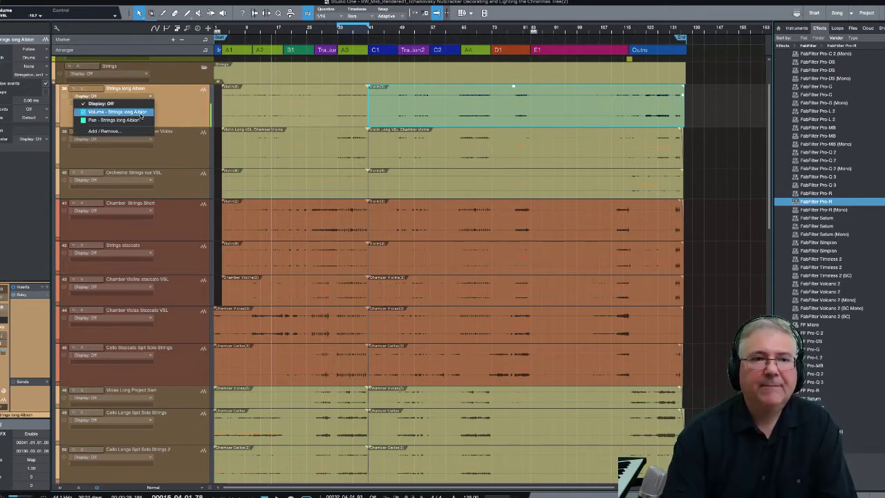
click(141, 112)
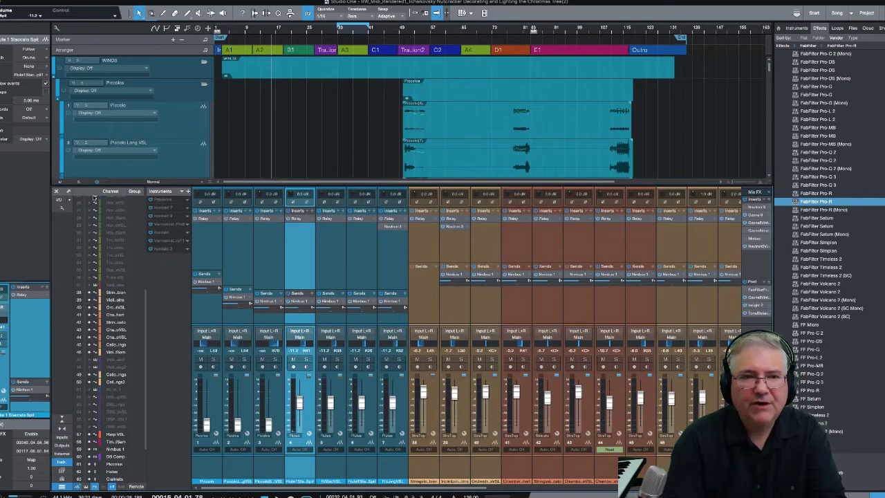
click(57, 192)
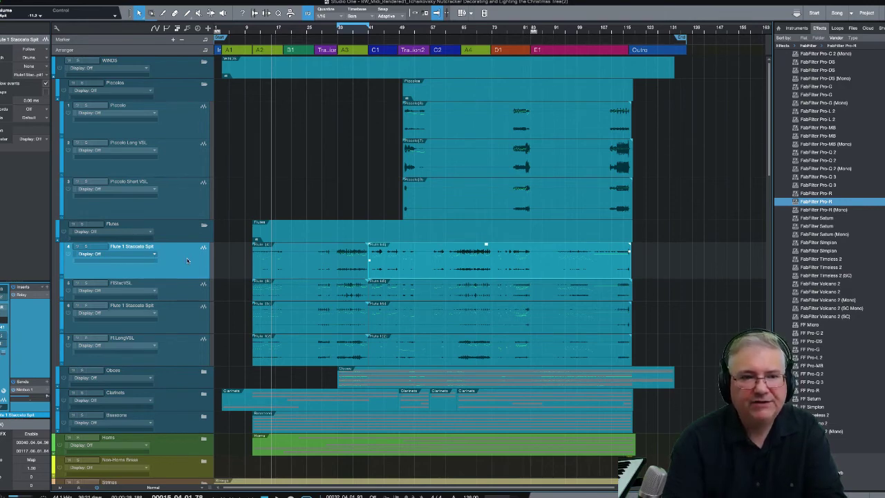
Step: Draw a Flute 1 Staccato Spit volume envelope ramping up from silence and back down afterwards
click(155, 254)
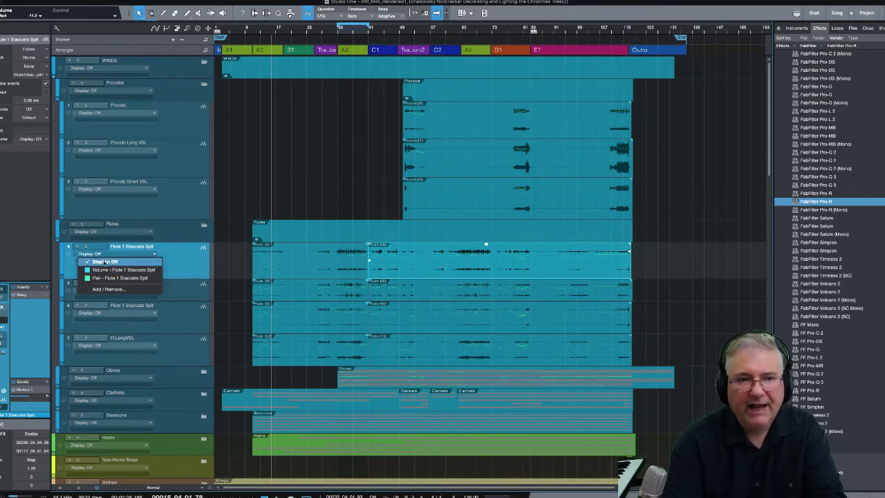
click(124, 271)
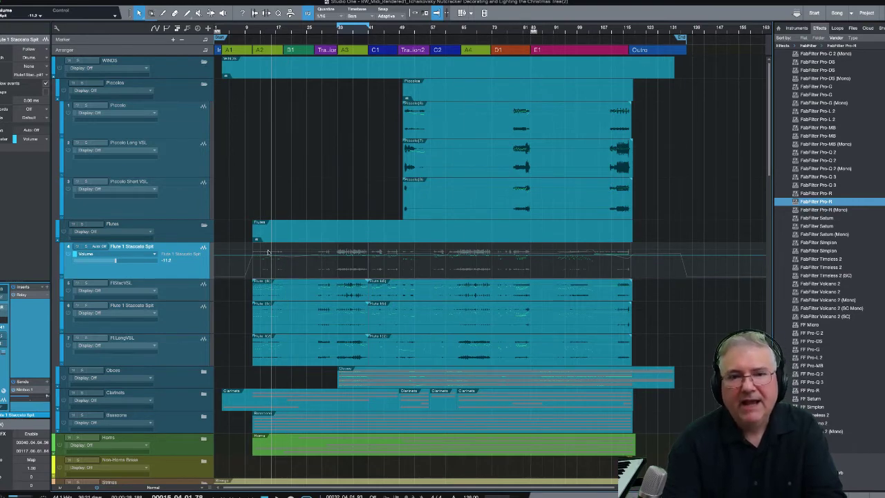
click(242, 257)
drag(243, 257, 247, 277)
click(249, 256)
click(634, 256)
drag(639, 257, 655, 277)
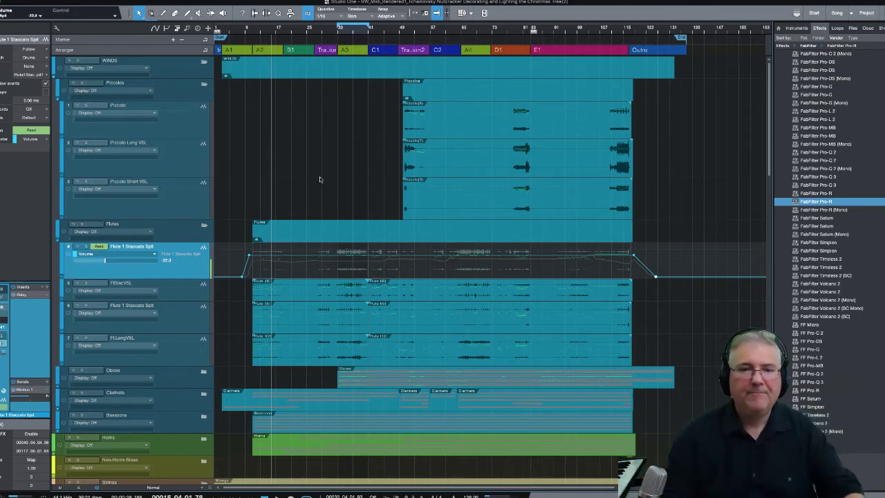
scroll(458, 218, down, 10)
scroll(458, 218, down, 10)
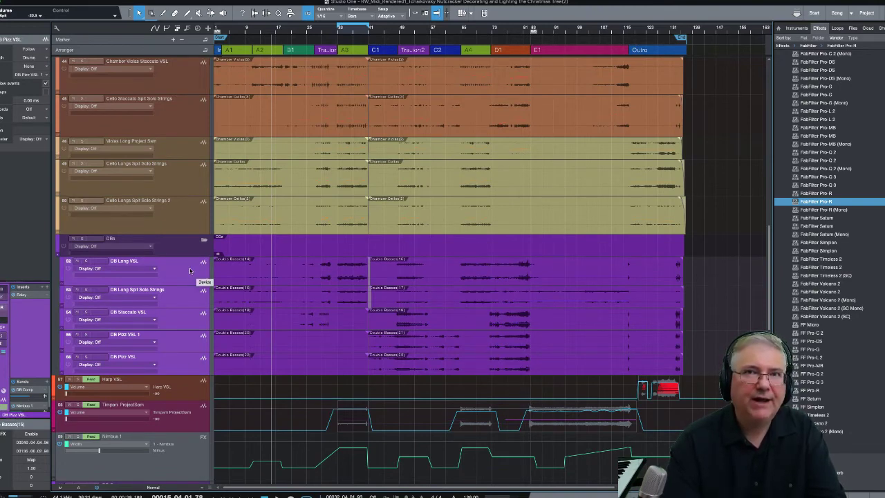
Step: Create a VCA for the selected double bass channels and rename VCA 1 to 'DBs'
right_click(190, 268)
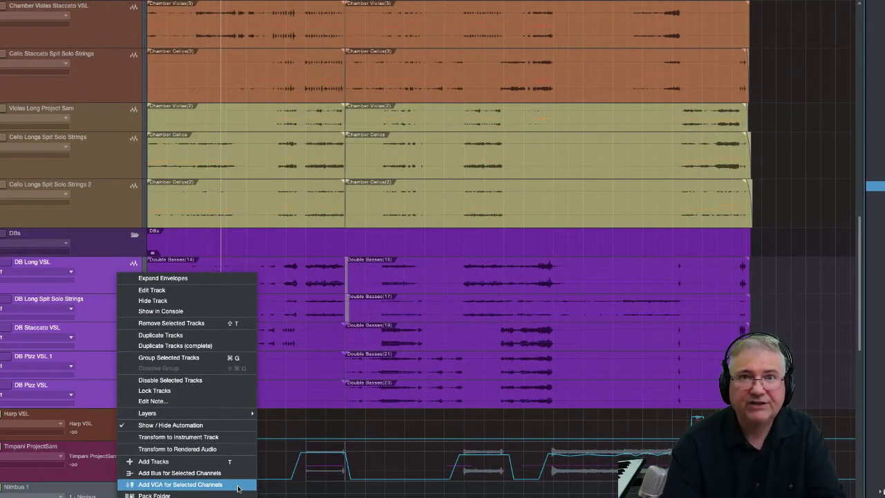
click(180, 484)
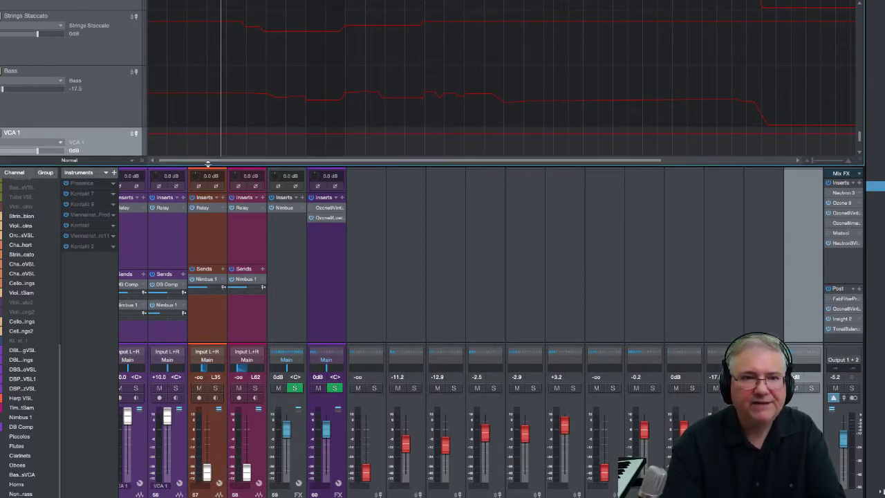
key(F3)
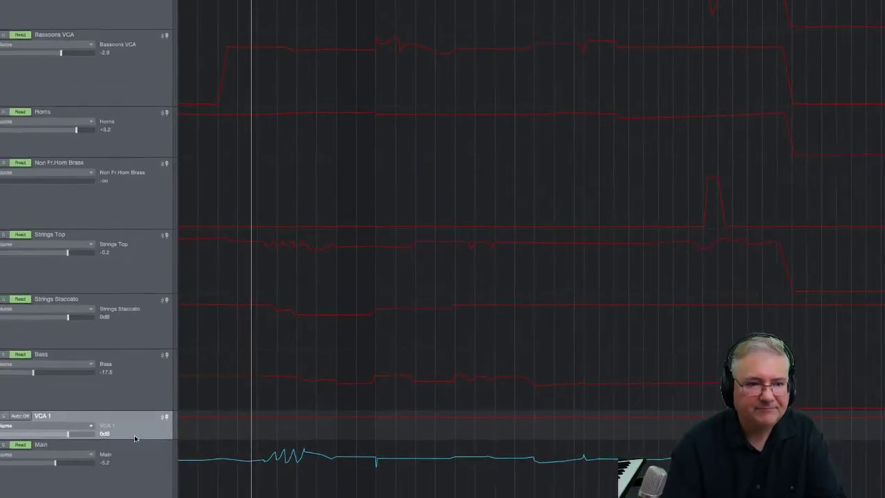
double_click(33, 421)
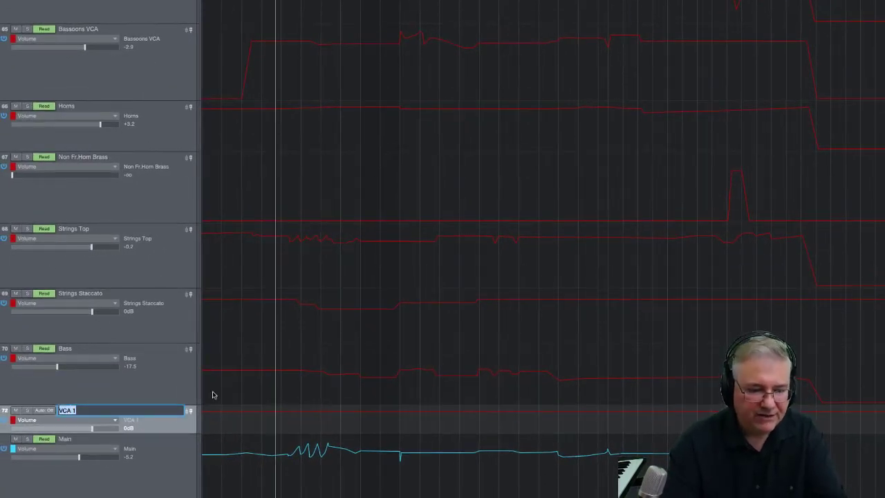
text(DBs)
key(Return)
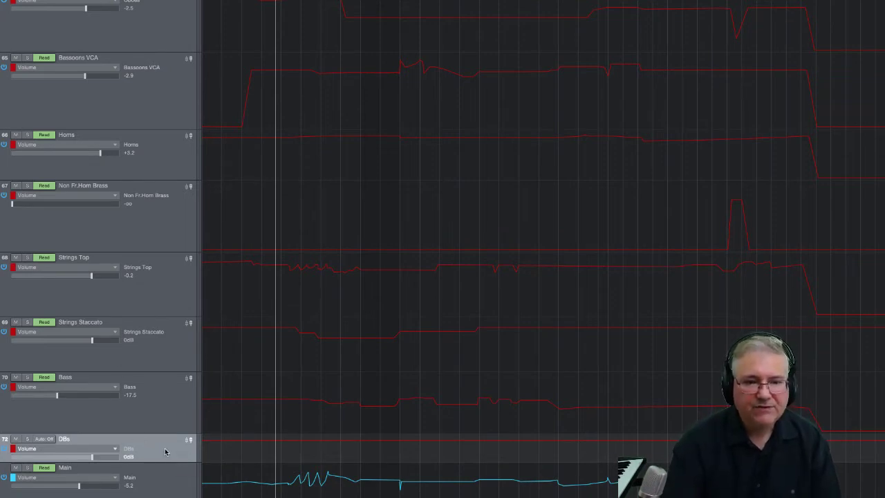
Step: Remove the DBs VCA track and scroll through the track list to confirm
right_click(165, 451)
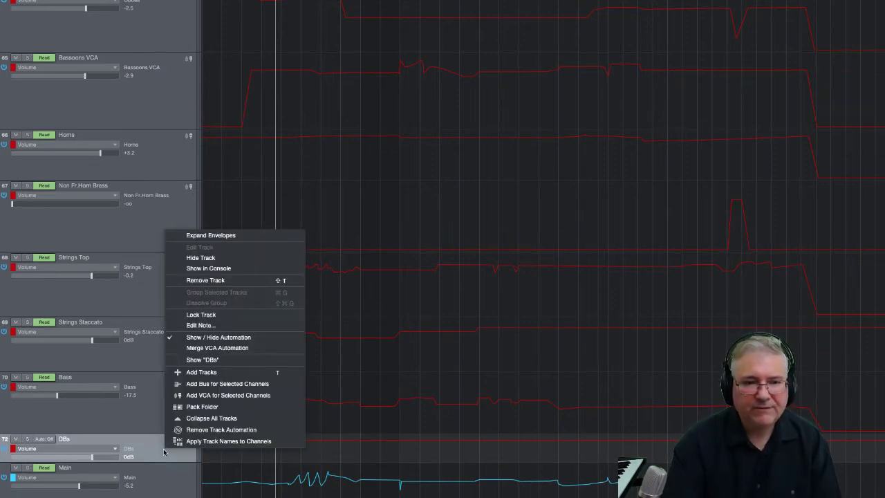
click(229, 279)
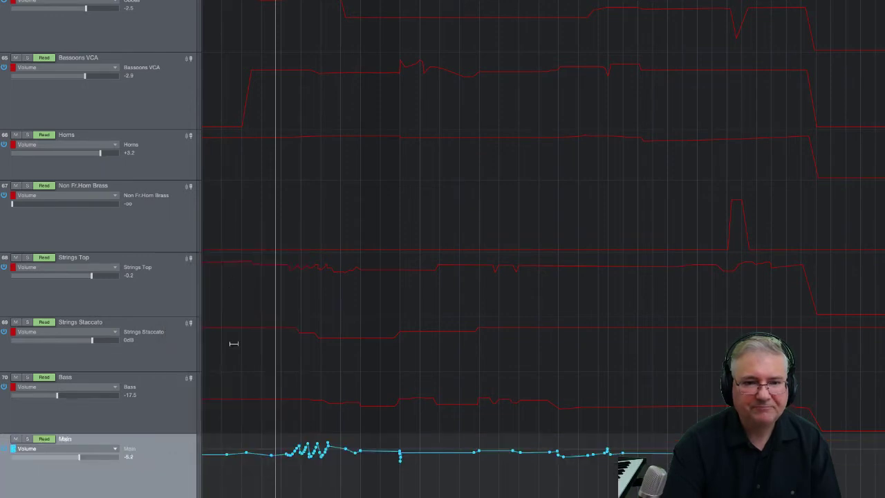
scroll(288, 415, up, 5)
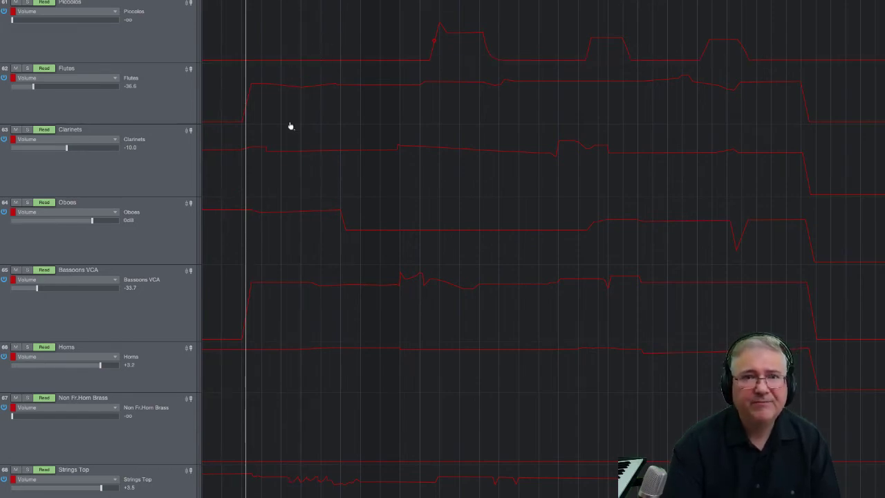
scroll(330, 164, up, 10)
scroll(325, 166, down, 2)
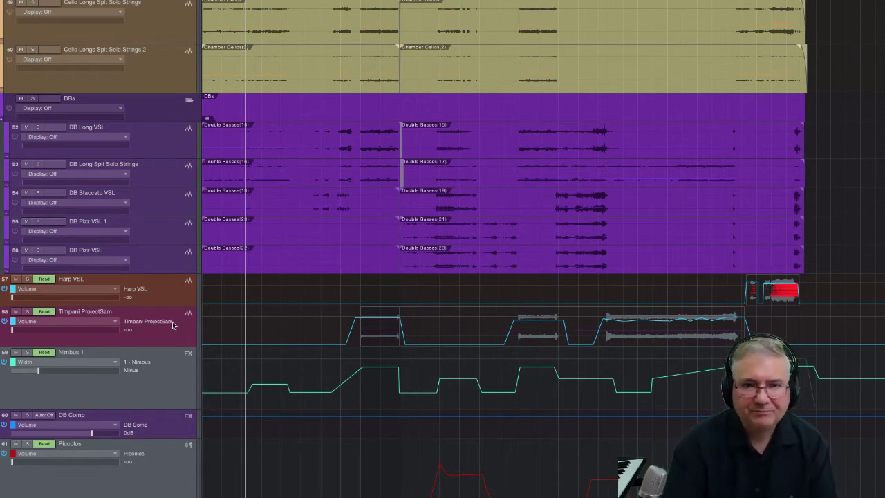
scroll(173, 325, down, 5)
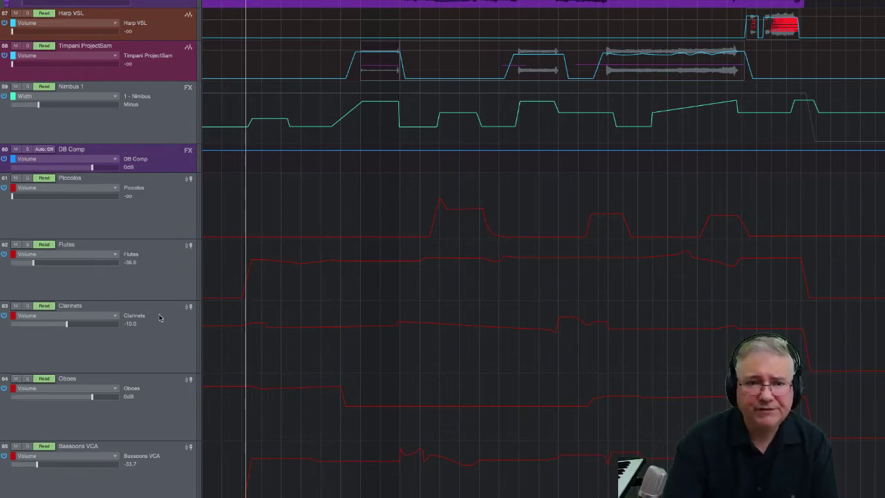
scroll(167, 305, down, 2)
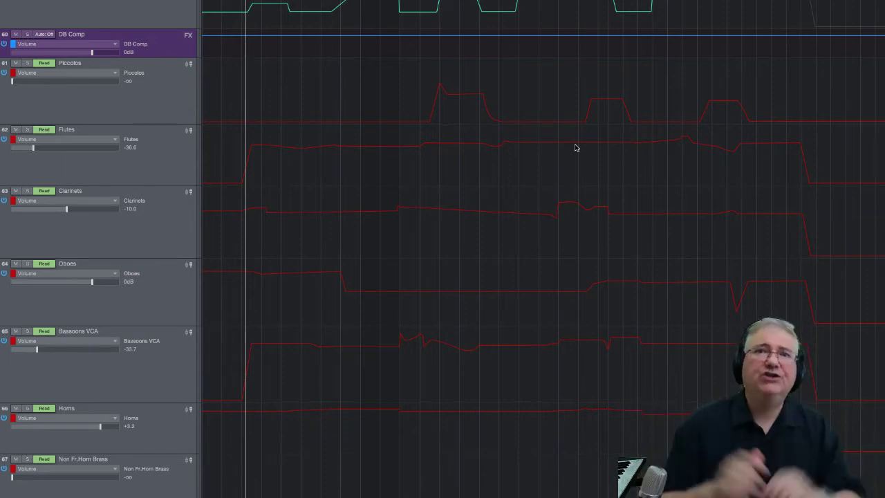
scroll(574, 147, down, 4)
click(312, 459)
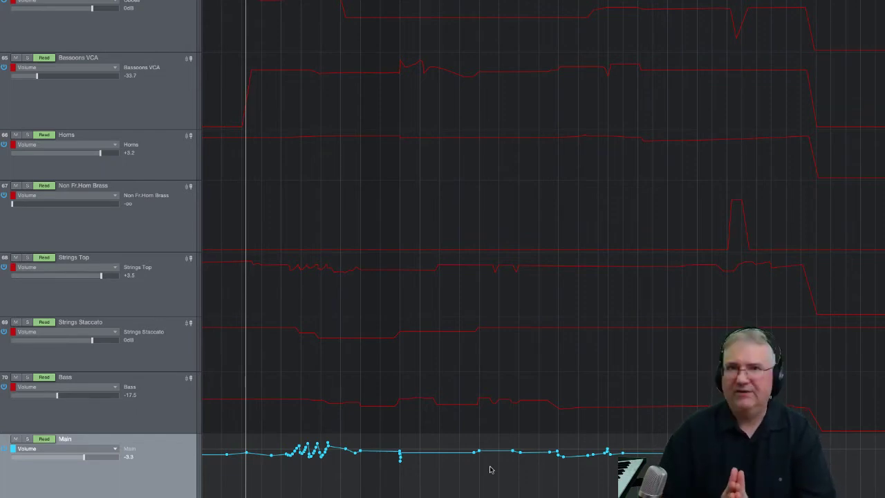
Step: Show the Console with F3 beneath the Oboes and Bassoons VCA lanes
key(F3)
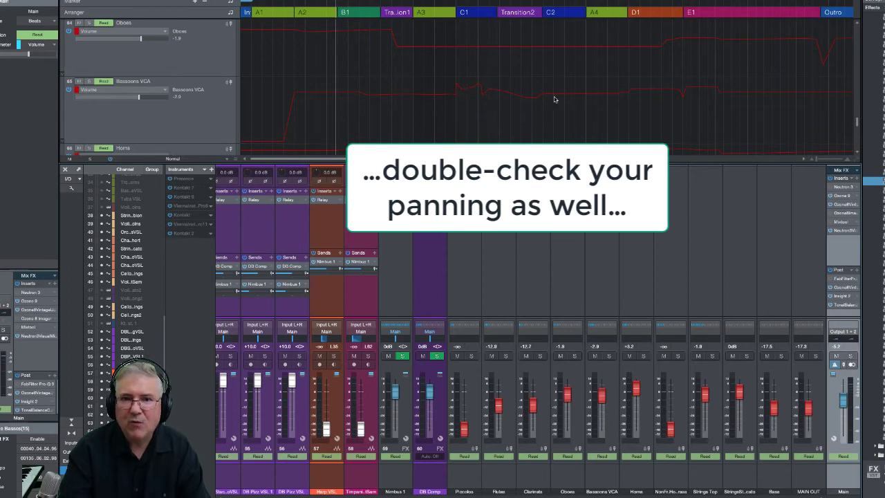
Step: Close the Console so the automation lanes fill the window
click(65, 170)
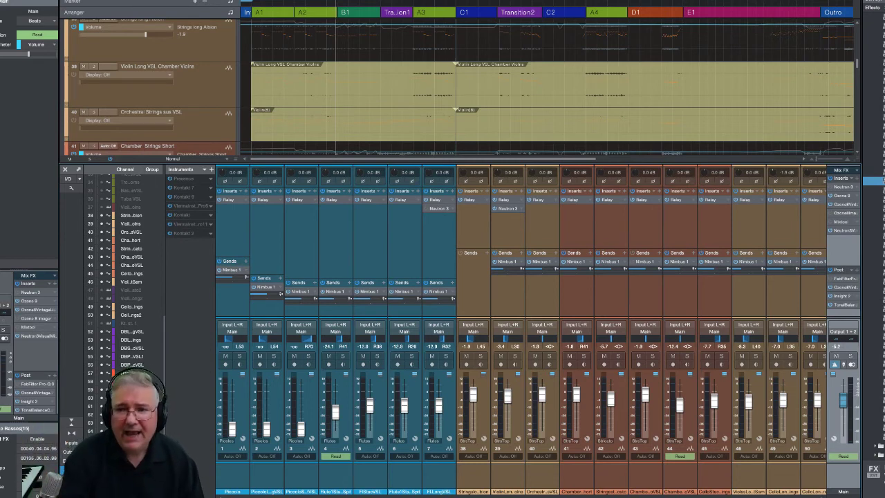
click(844, 256)
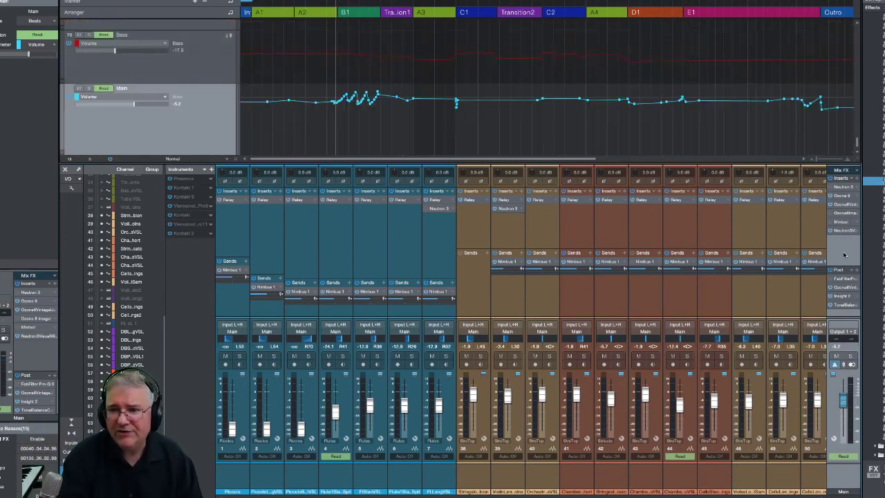
click(834, 440)
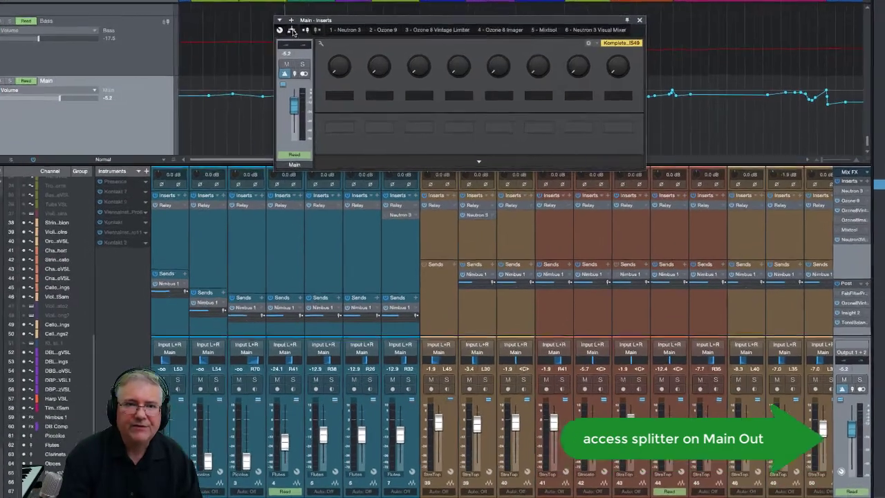
click(342, 44)
mouse_move(423, 10)
mouse_down()
mouse_move(386, 10)
mouse_move(421, 14)
mouse_up()
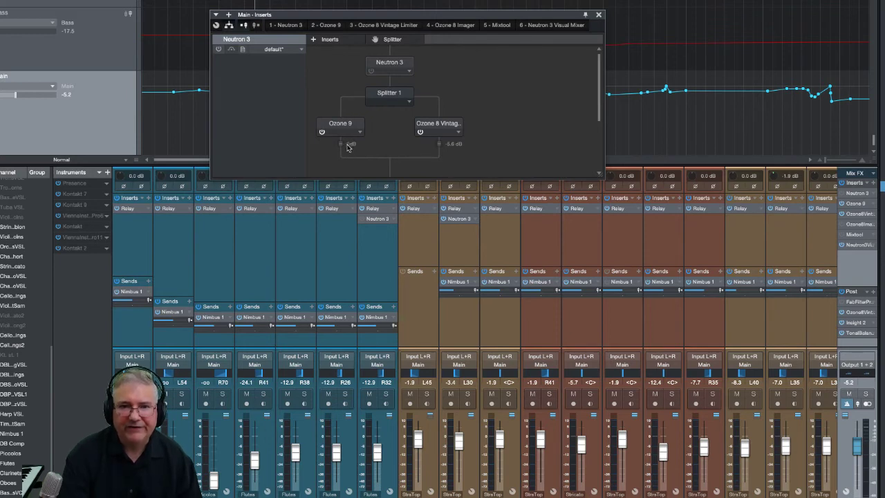
double_click(453, 126)
drag(401, 14, 578, 8)
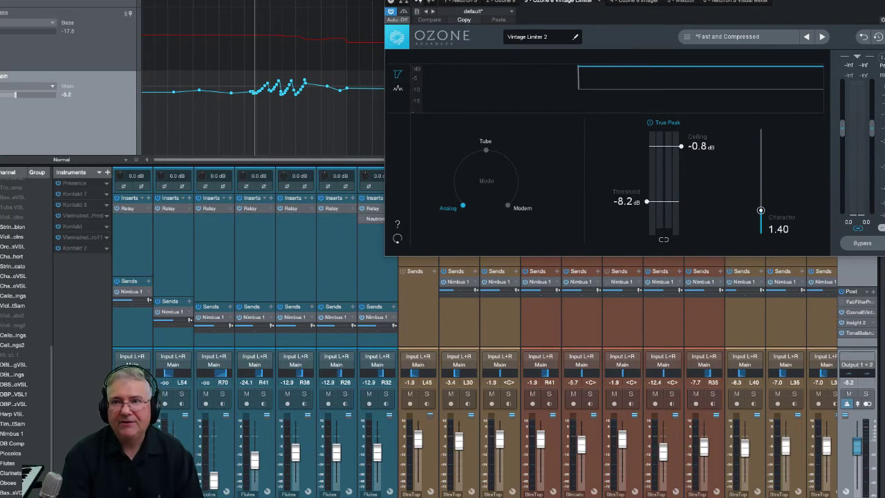
click(861, 265)
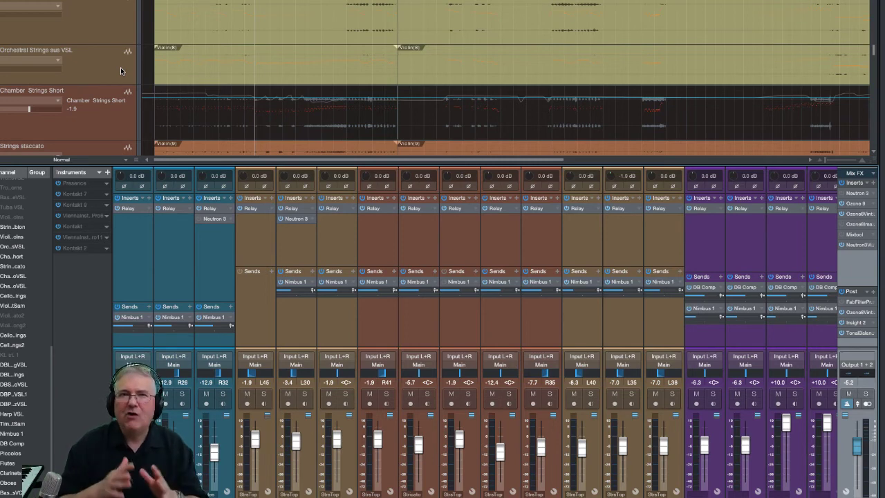
Step: Cut Neutron 3 EQ band 5 near 1619 Hz to -1.5 dB on Orchestral Strings sus VSL
click(214, 218)
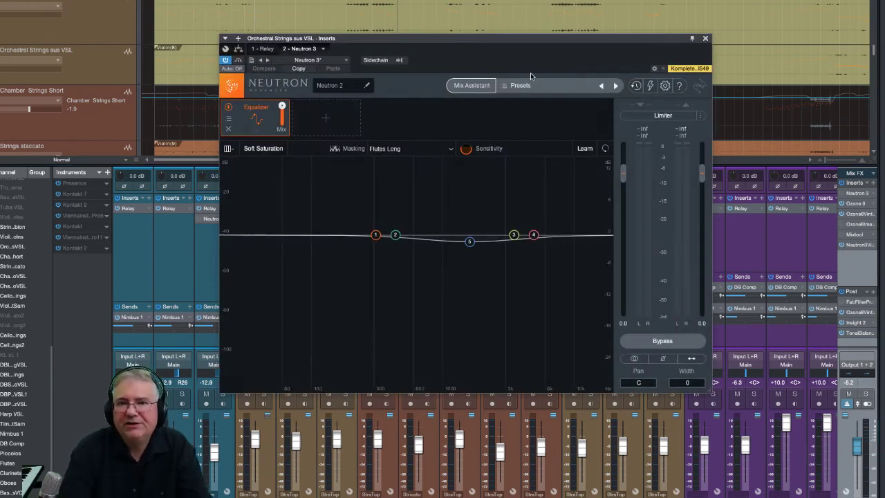
click(469, 241)
drag(470, 246, 471, 247)
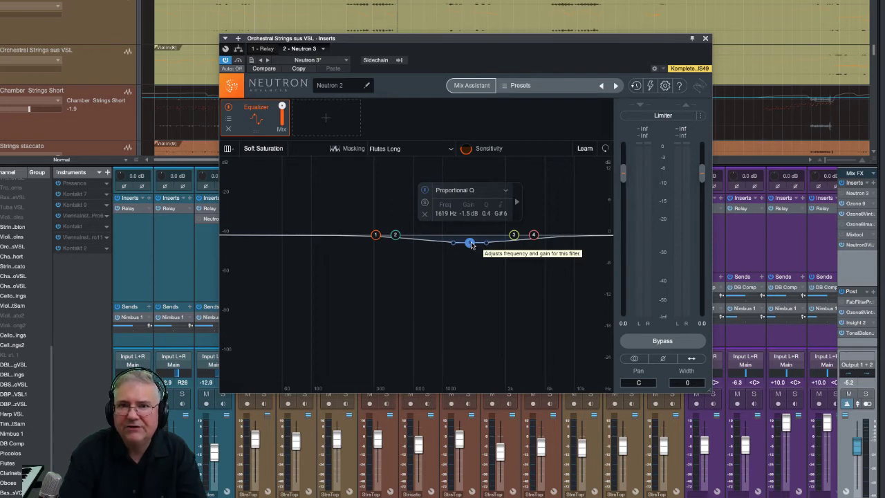
click(706, 39)
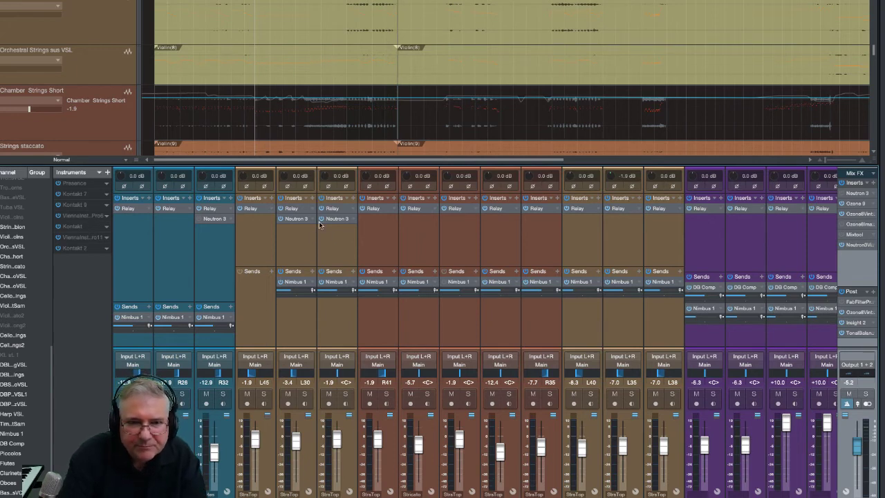
Step: Solo and play the strings, easing Neutron band 5 to 1578 Hz at -1.8 dB
key(space)
click(346, 394)
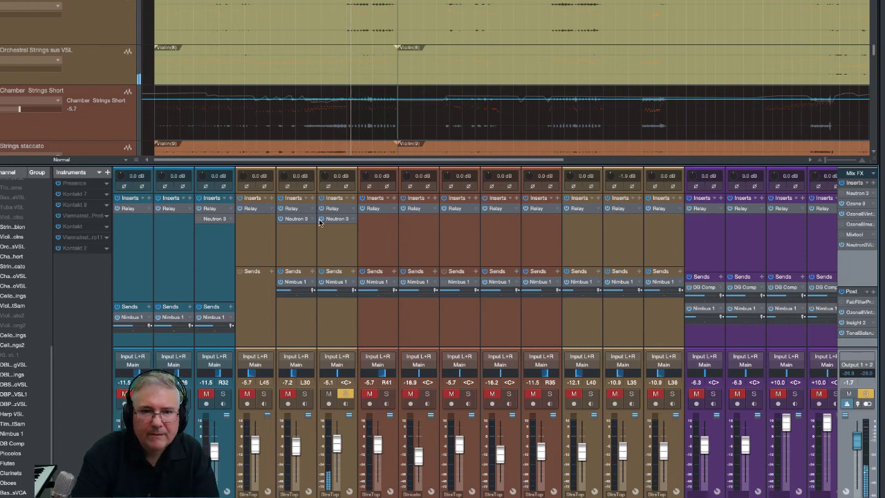
right_click(349, 220)
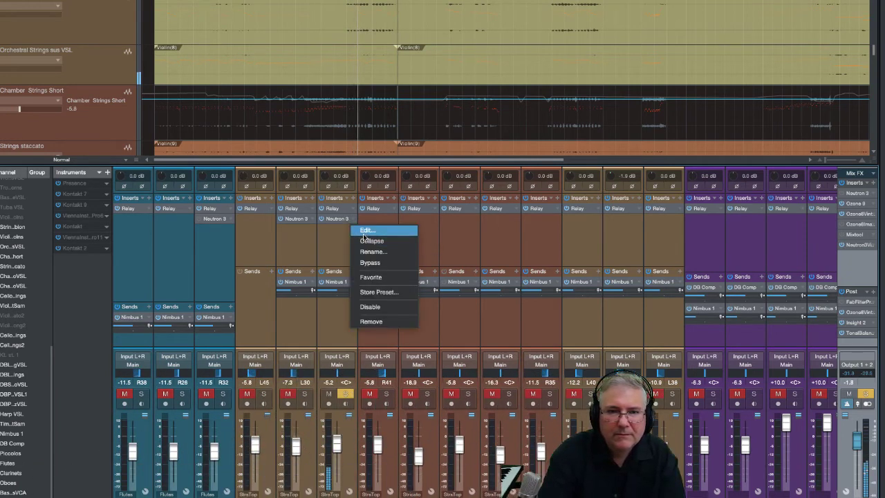
click(366, 230)
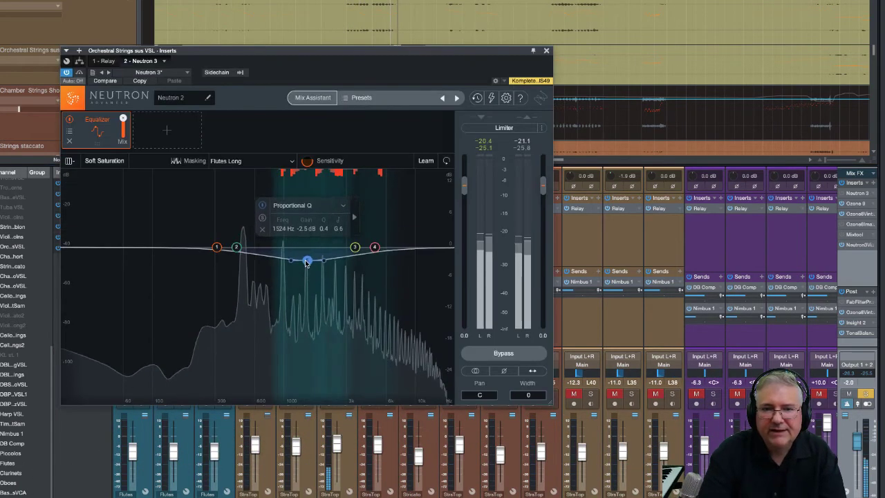
drag(307, 263, 309, 257)
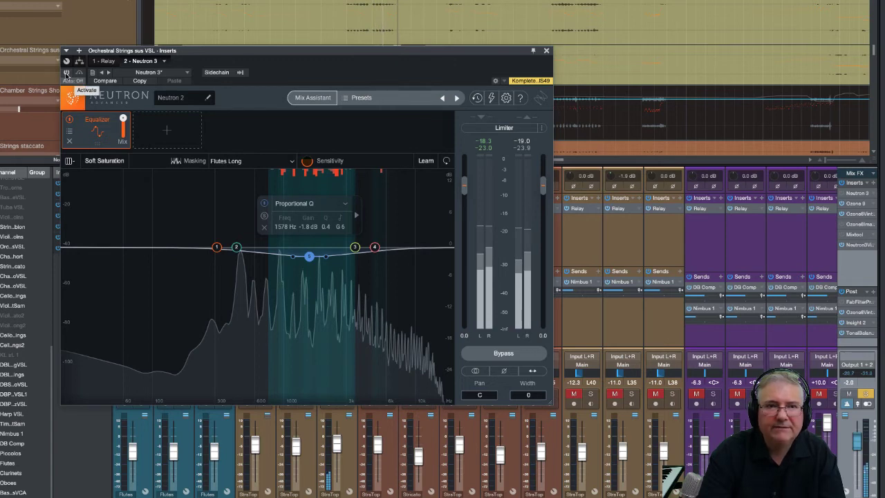
Step: Bypass-compare Neutron 3 and raise its limiter output gain to 3.8 dB
click(66, 73)
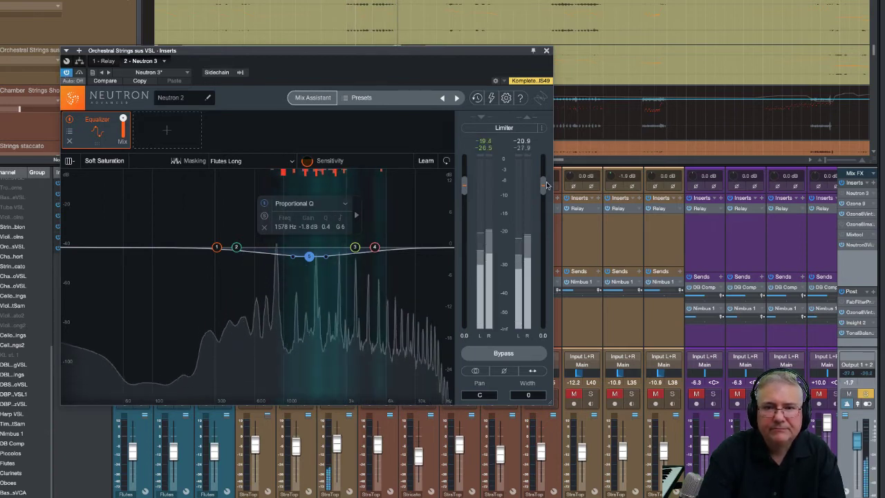
drag(545, 190, 546, 181)
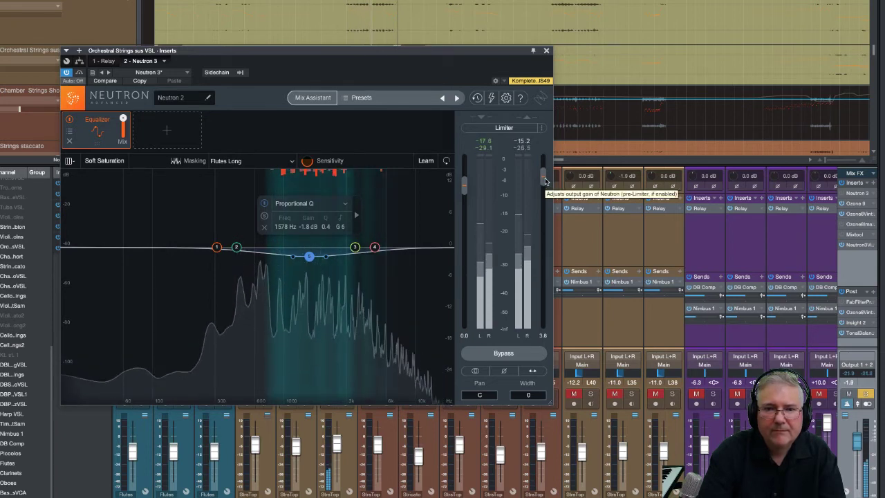
click(68, 73)
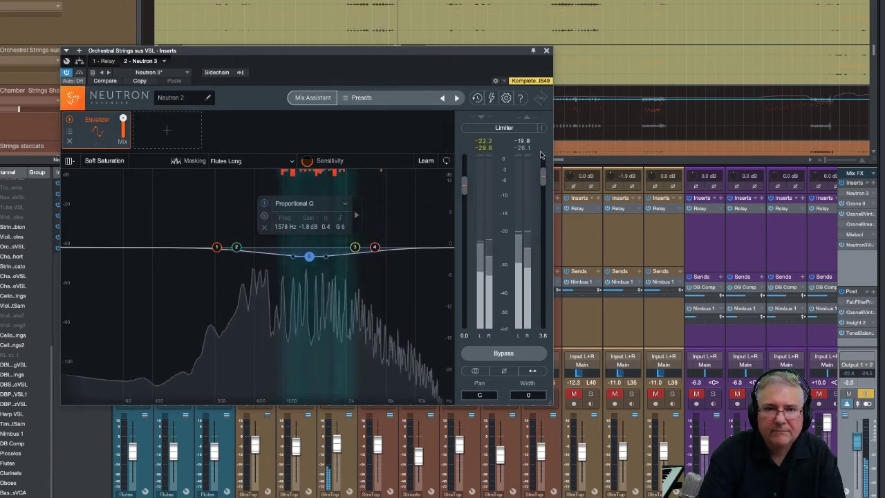
Step: Close the Neutron 3 window and clear the solo on every mixer channel
click(546, 51)
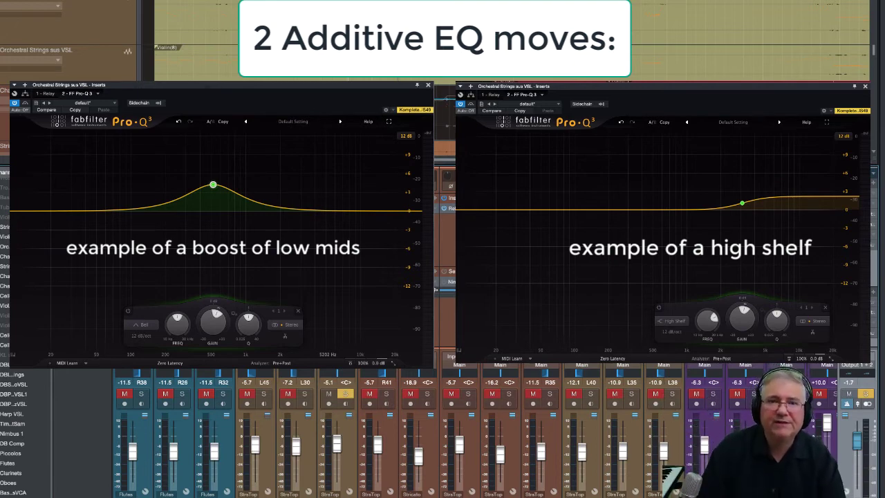
key(s)
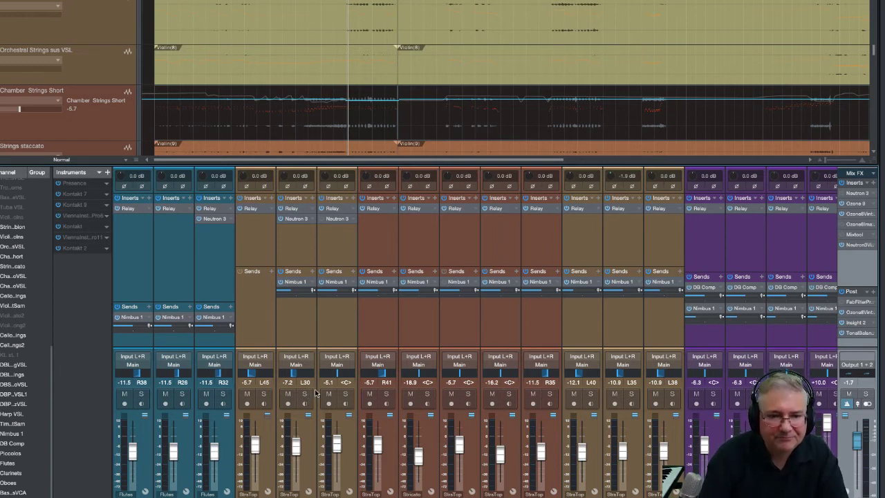
Step: Solo the third Flutes channel together with the second StrnTop channel
key(s)
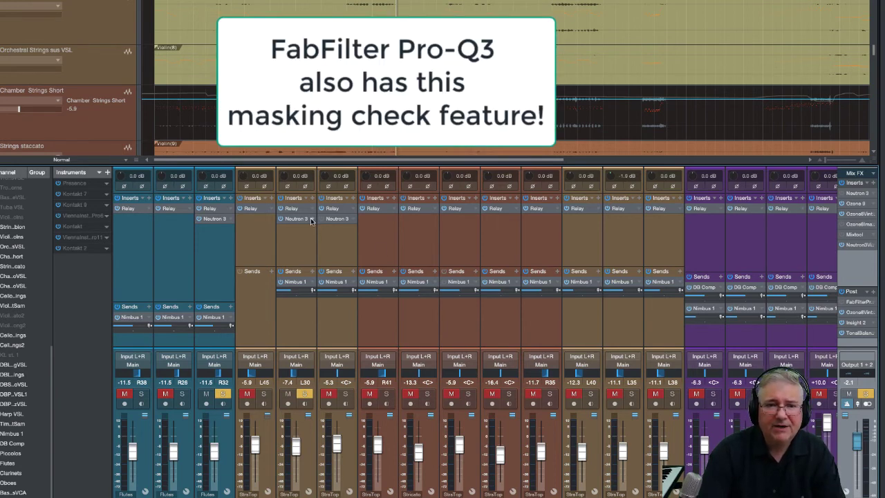
Step: Open the Chamber Violins' Neutron 3 EQ and boost band 5 by 11.3 dB near 1811 Hz
right_click(311, 221)
click(317, 229)
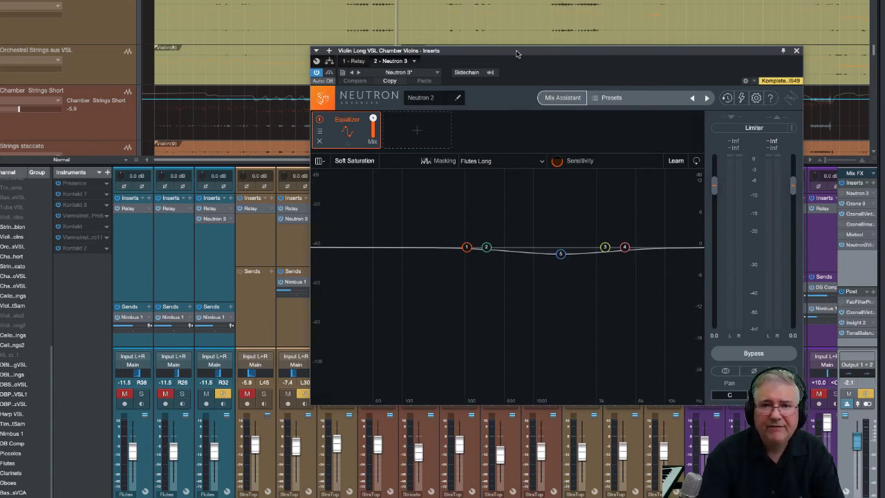
drag(517, 53, 624, 24)
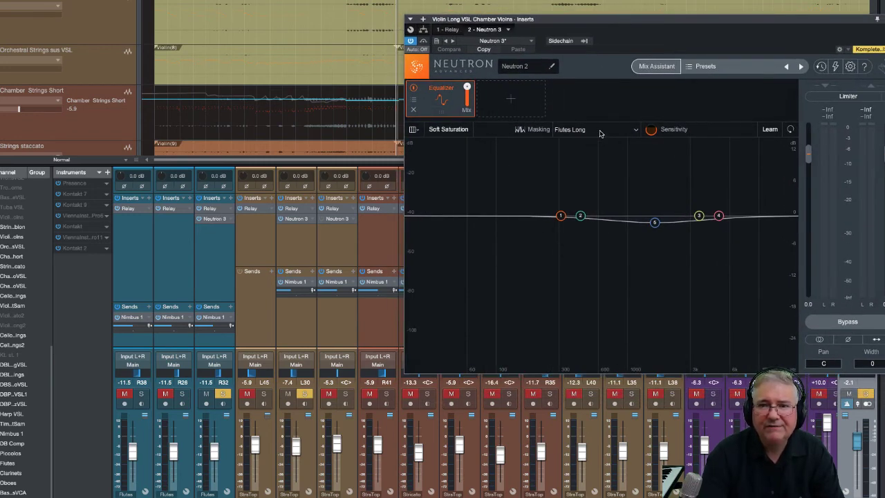
drag(644, 12, 623, 18)
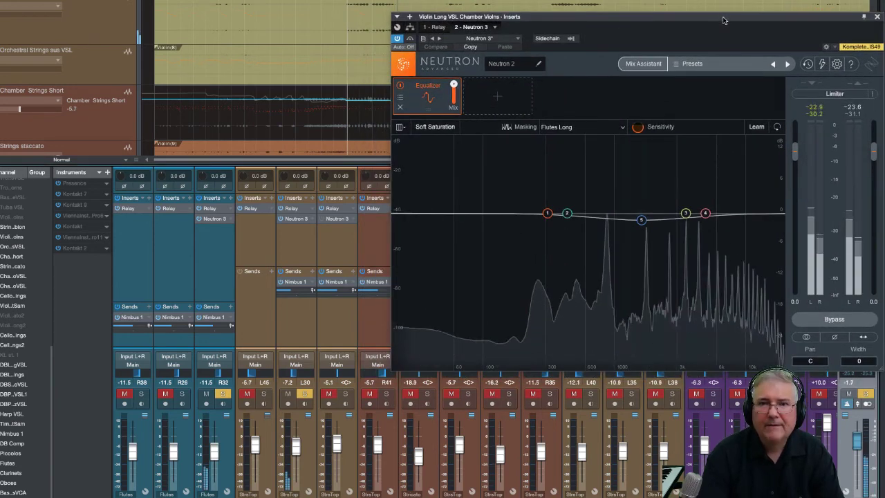
drag(721, 20, 663, 25)
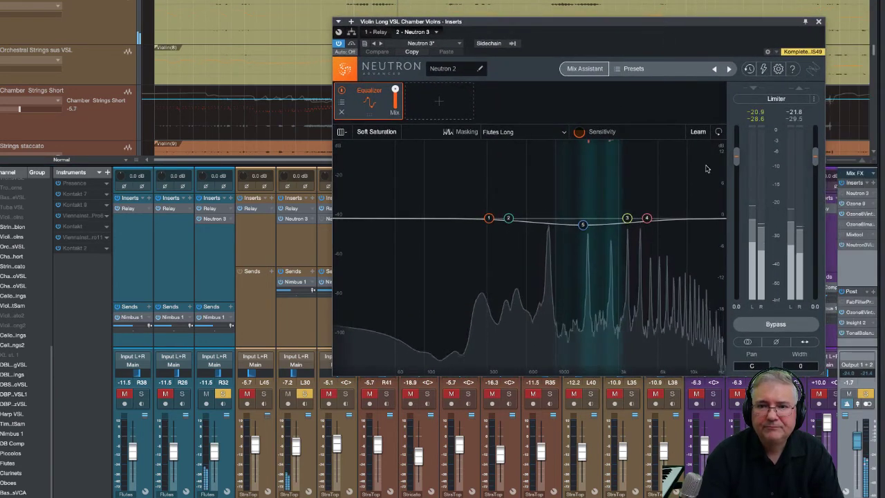
click(584, 223)
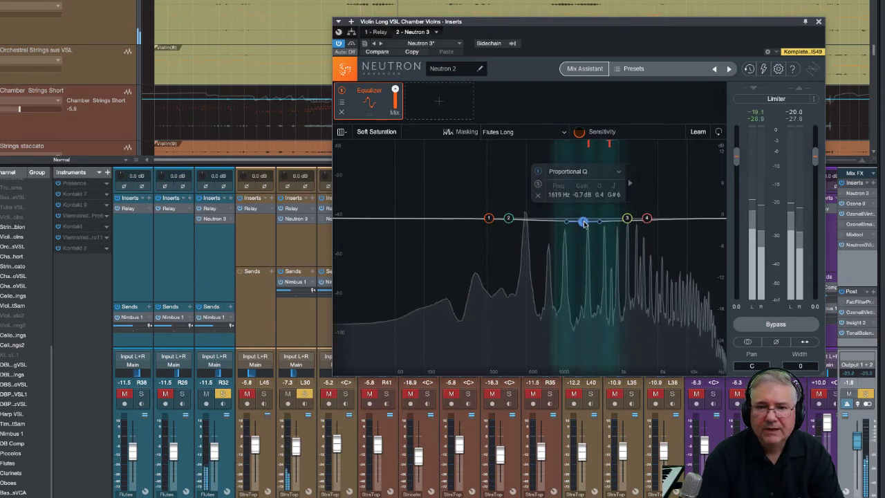
drag(584, 224, 588, 164)
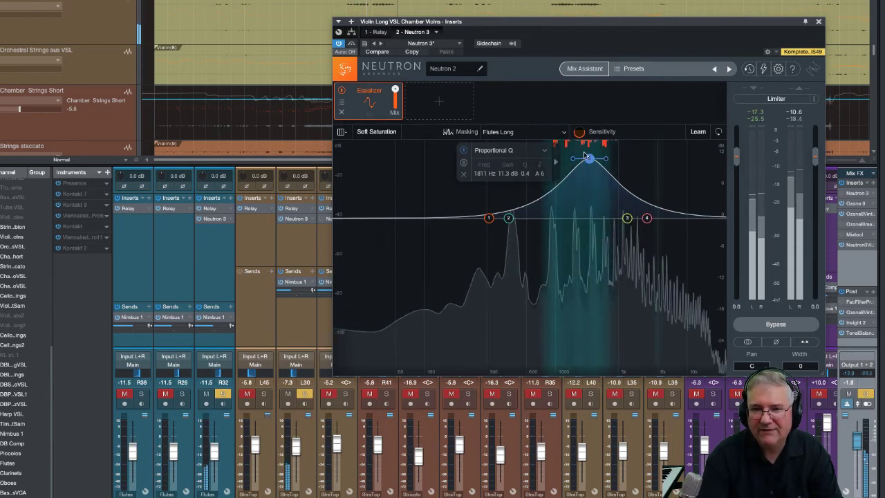
Step: Reposition the violins' band 5 EQ node, trying boosts and cuts between 1060 and 2306 Hz
drag(588, 159, 590, 233)
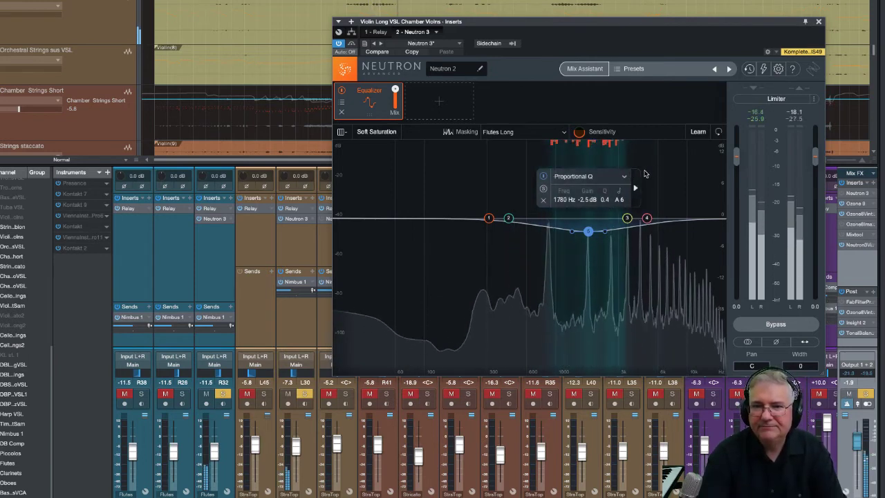
click(677, 174)
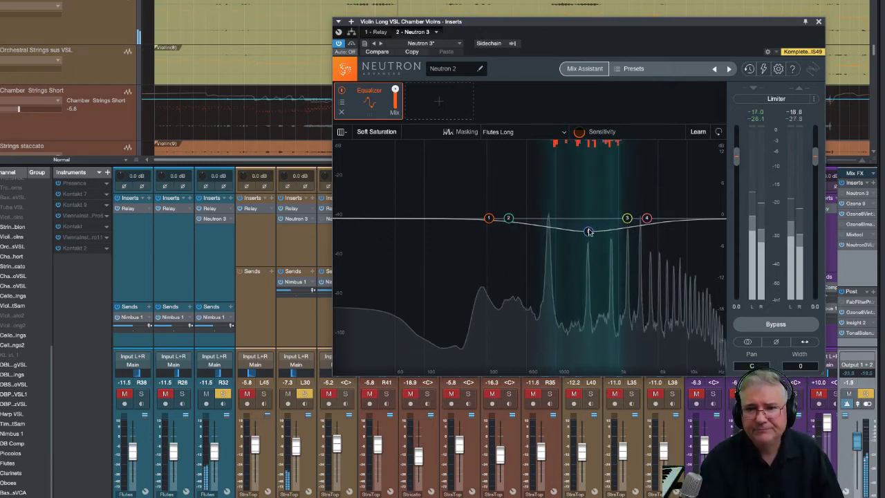
drag(588, 232, 608, 166)
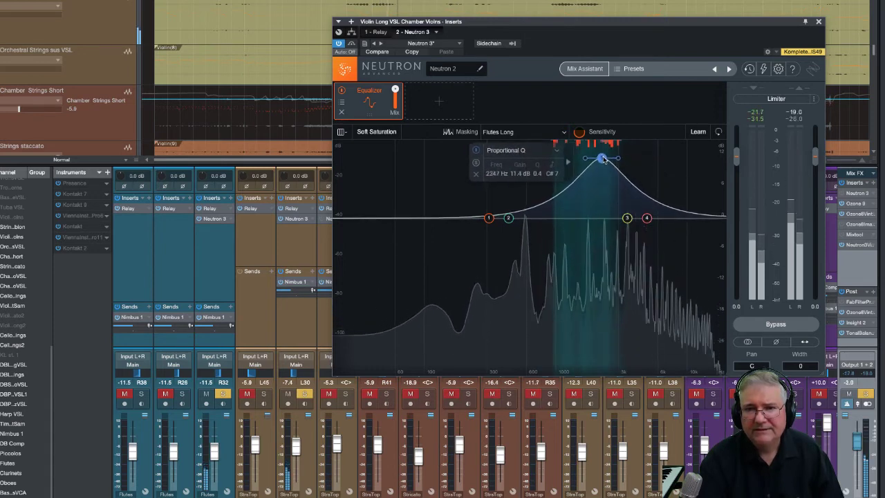
drag(605, 159, 587, 234)
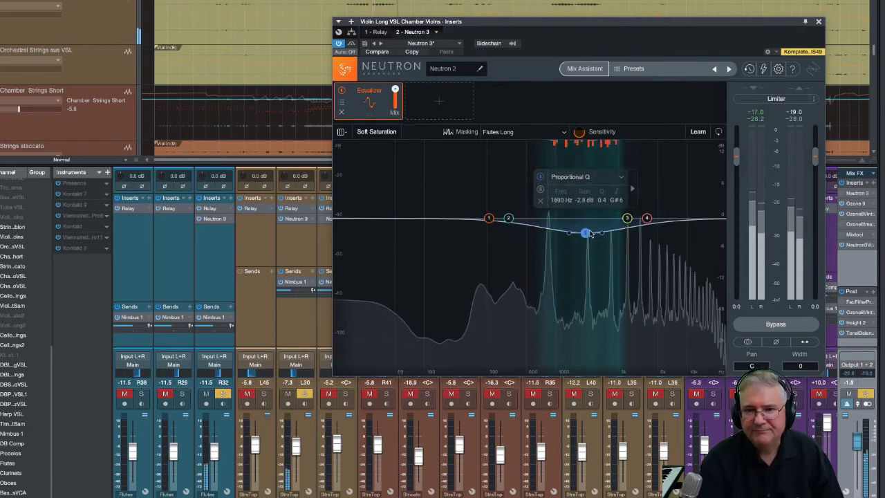
Step: Widen the band 5 cut to a Q of about 0.5 and close the Neutron window
scroll(593, 235, up, 5)
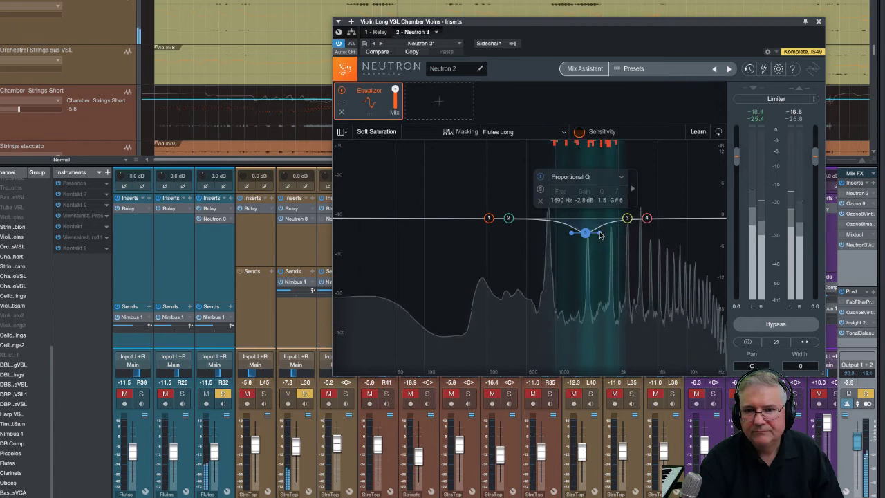
scroll(601, 235, down, 5)
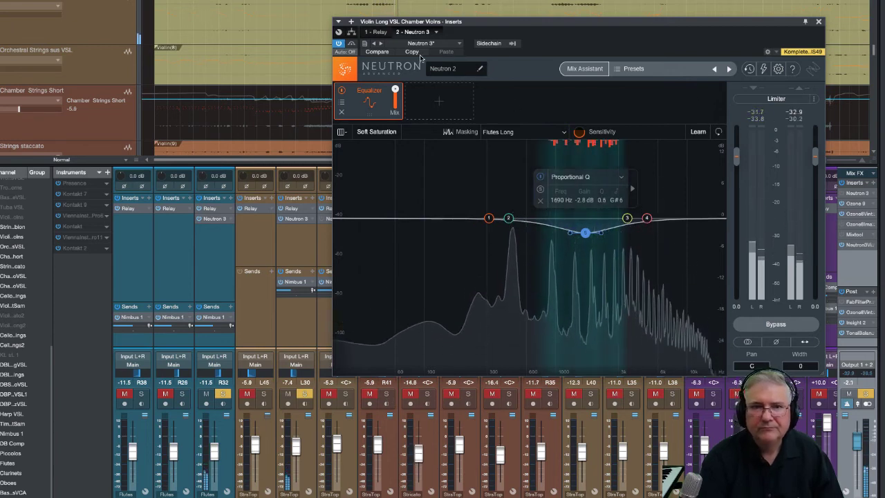
click(815, 23)
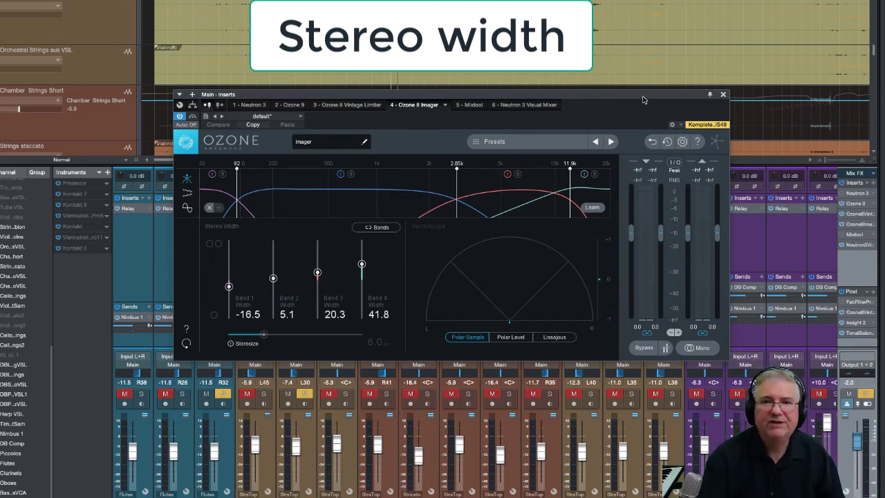
Step: Lower the Imager's upper crossover to 2.65k and set band widths to -19.0, 6.3, 22.8, 54.4
drag(527, 96, 523, 98)
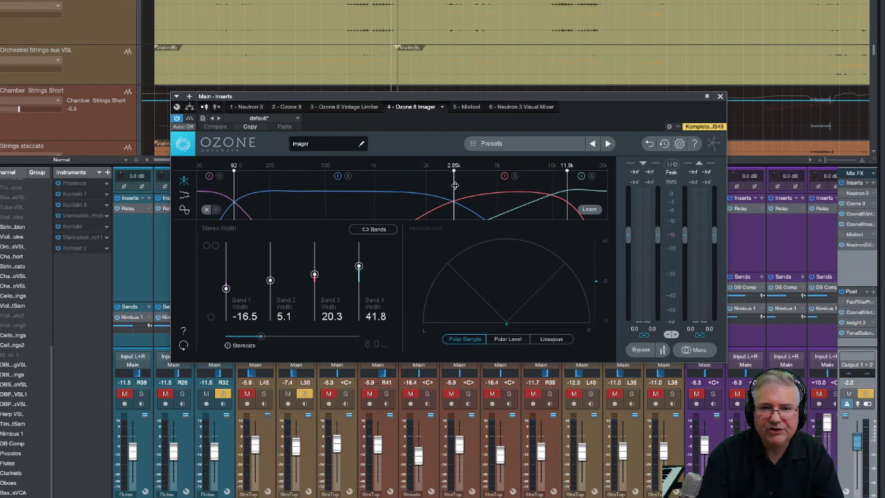
mouse_move(453, 185)
mouse_down()
mouse_move(441, 188)
mouse_move(455, 189)
mouse_move(448, 192)
mouse_up()
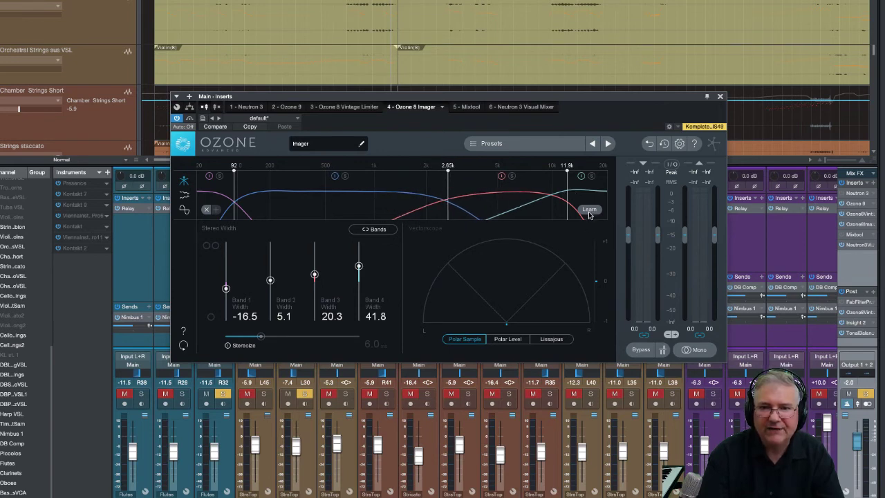
drag(270, 280, 381, 265)
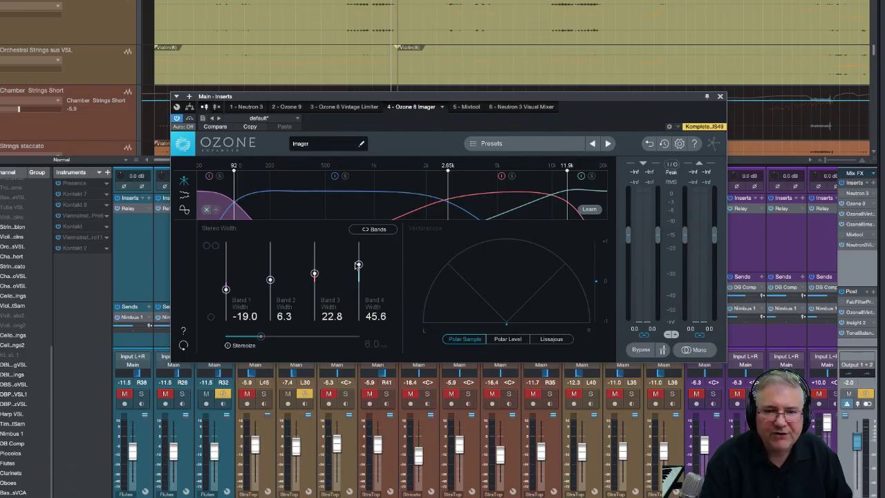
drag(358, 265, 358, 261)
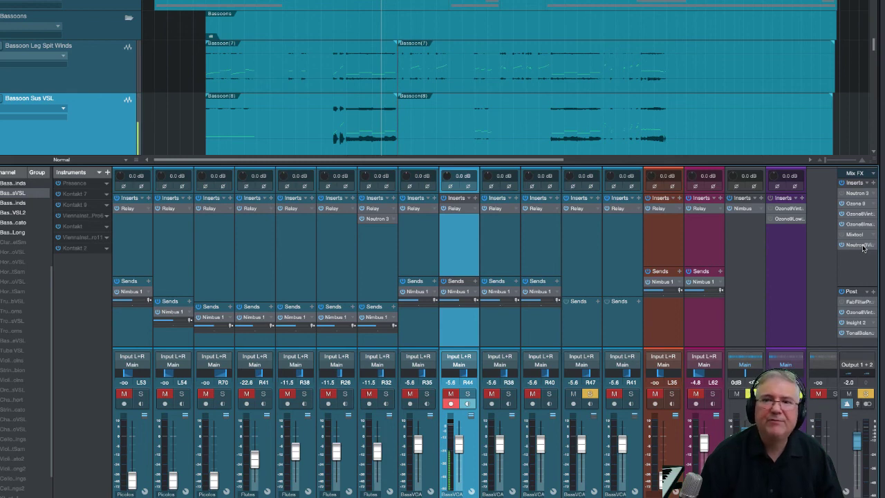
Step: Open the Main bus Neutron 3 Visual Mixer and position its window over the mixer
click(861, 246)
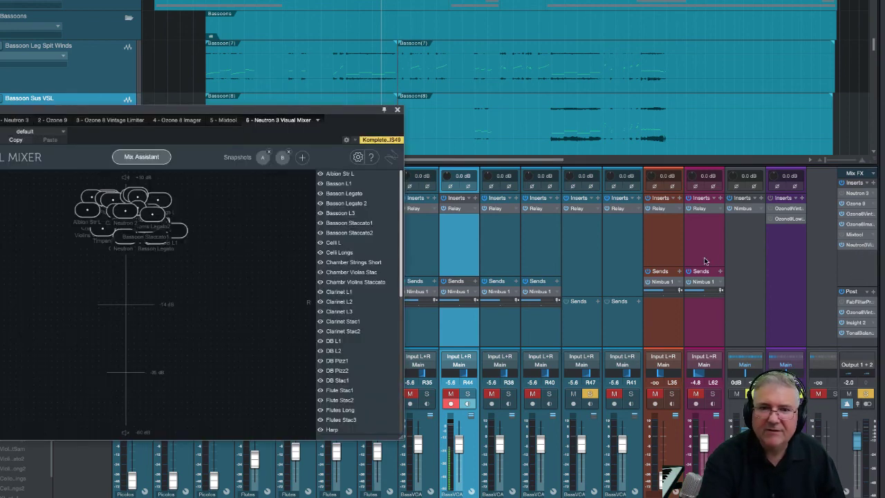
drag(214, 112, 388, 189)
scroll(561, 312, down, 5)
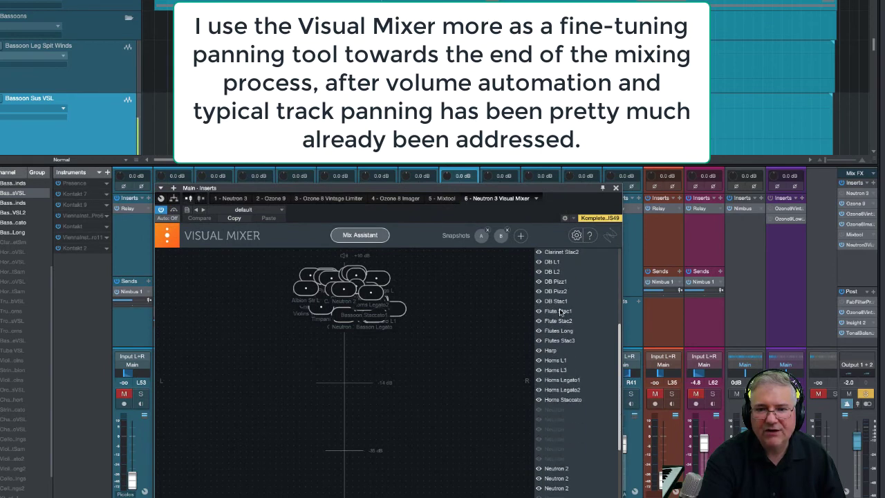
scroll(560, 313, up, 5)
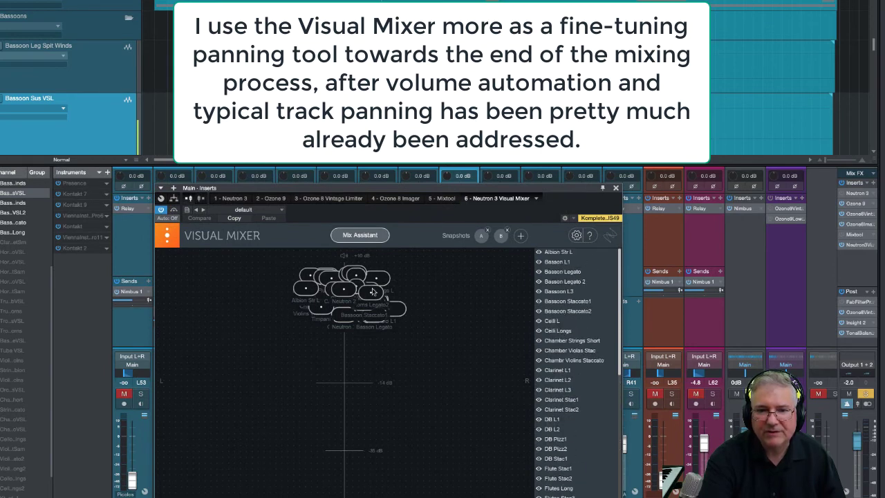
drag(369, 188, 394, 198)
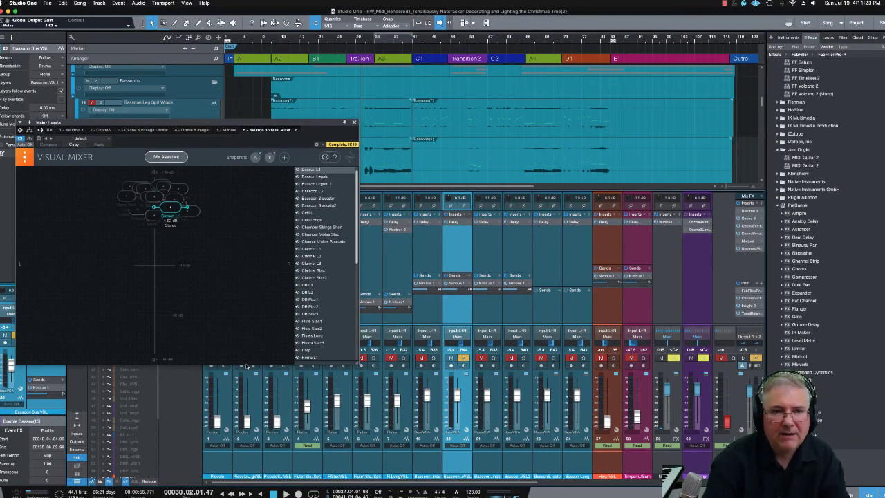
Step: Start playback and drag Bassoon L1 hard left, lowering its level to -6.74 dB
drag(170, 209, 176, 209)
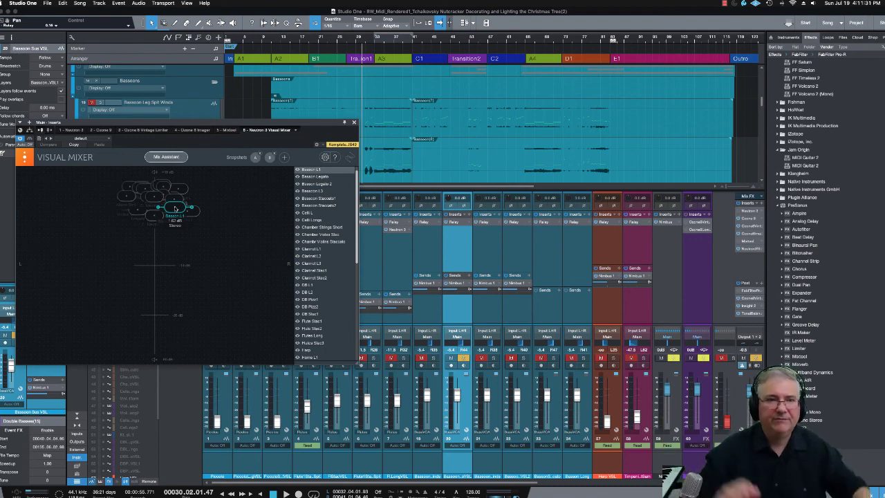
mouse_move(176, 209)
mouse_down()
mouse_move(176, 186)
mouse_move(177, 223)
mouse_move(177, 207)
mouse_up()
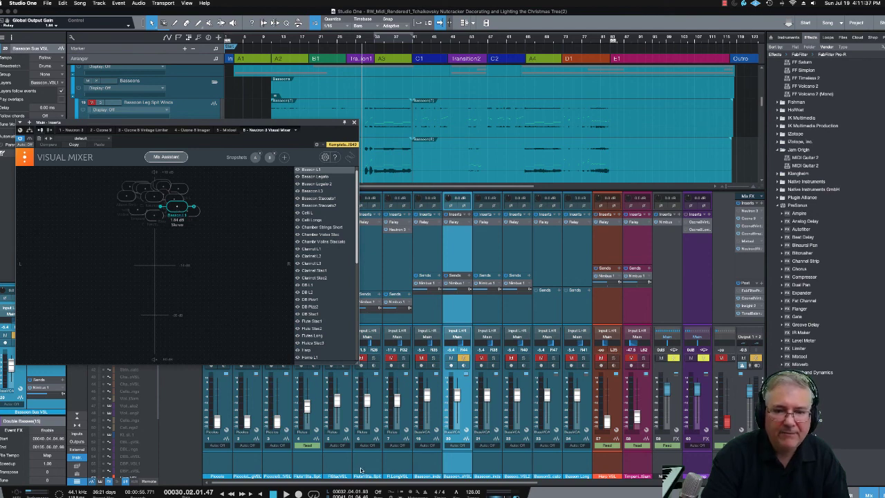
click(285, 493)
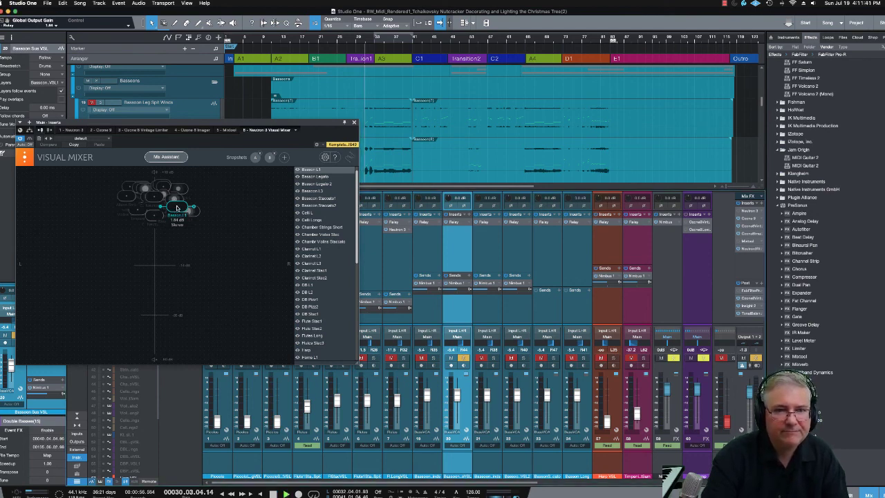
drag(177, 208, 44, 245)
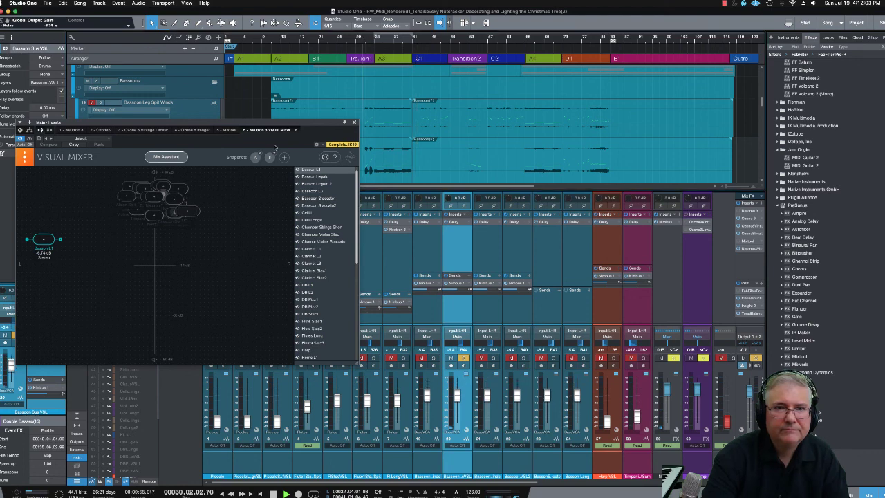
Step: Drag Bassoon L1 back to just right of the cluster, at 0.88 dB
drag(43, 240, 169, 211)
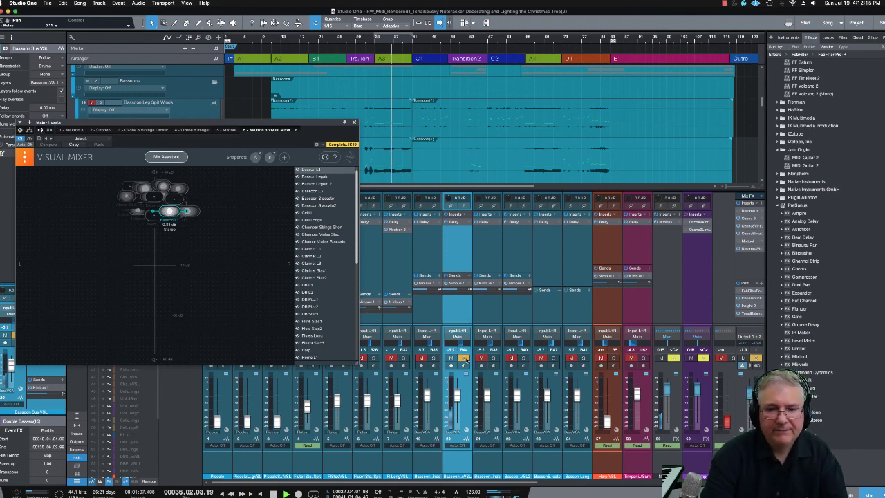